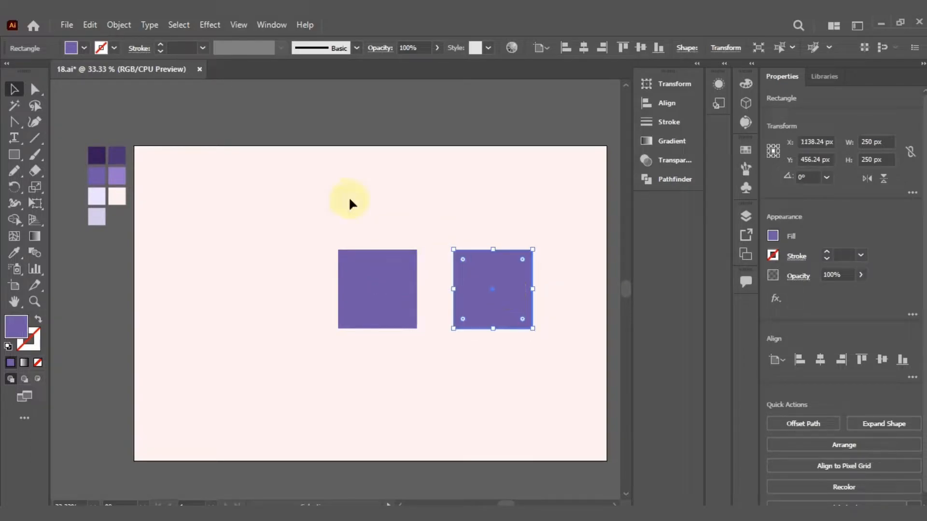
Split the second purple square into a grid of 3 rows and 3 columns
click(118, 25)
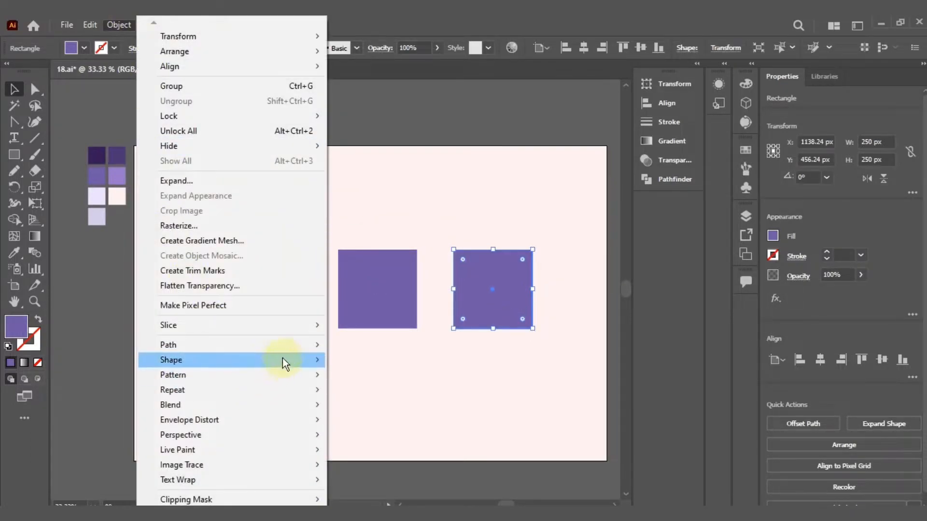
mouse_move(287, 346)
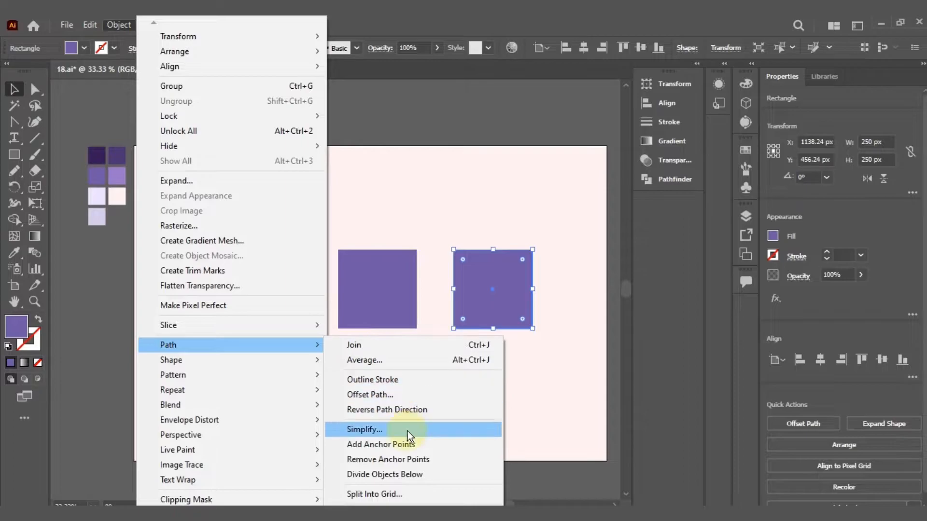
click(410, 490)
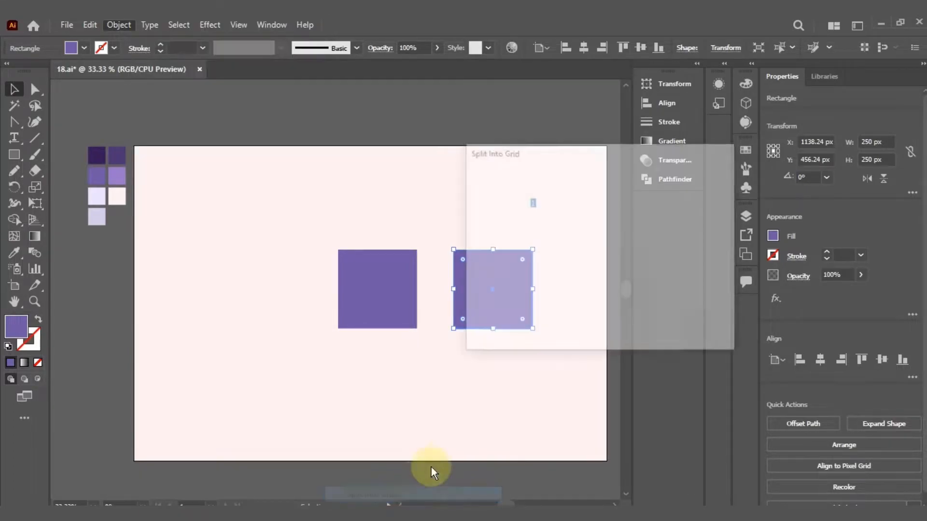
click(519, 200)
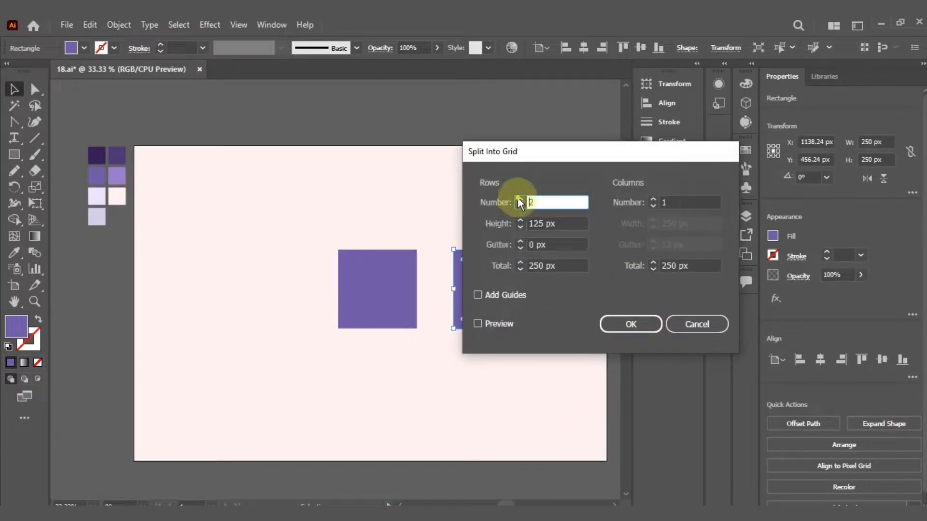
click(518, 199)
click(652, 199)
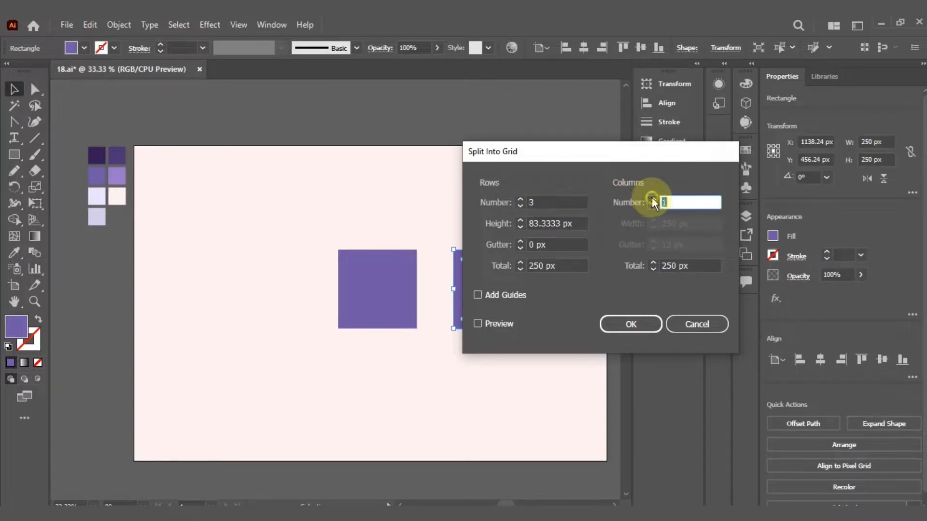
click(652, 199)
click(635, 318)
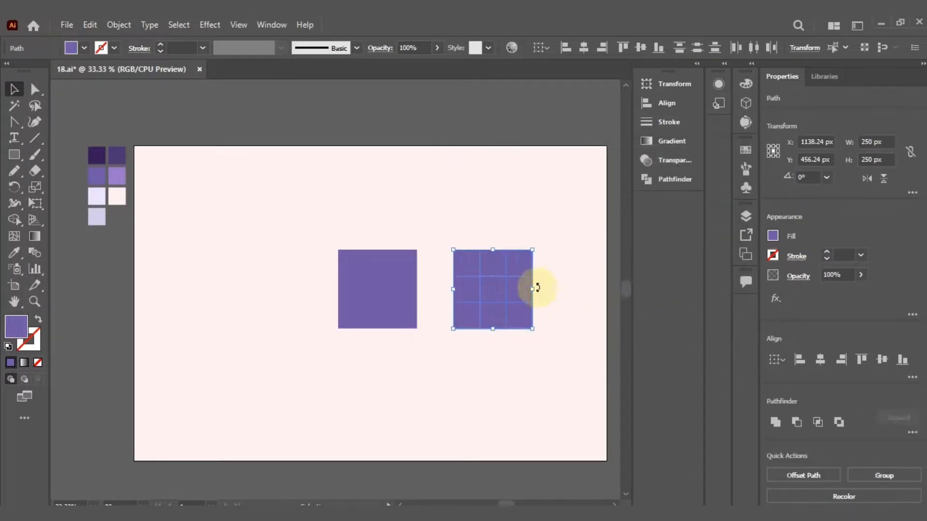
Fill the four corner cells of the grid with bright pink
click(551, 253)
click(526, 263)
shift+click(467, 271)
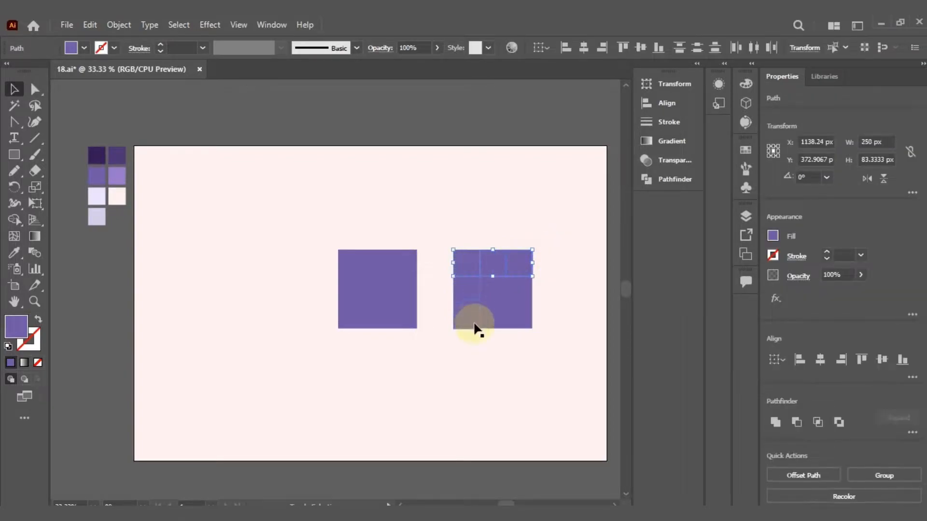
shift+click(473, 326)
shift+click(524, 317)
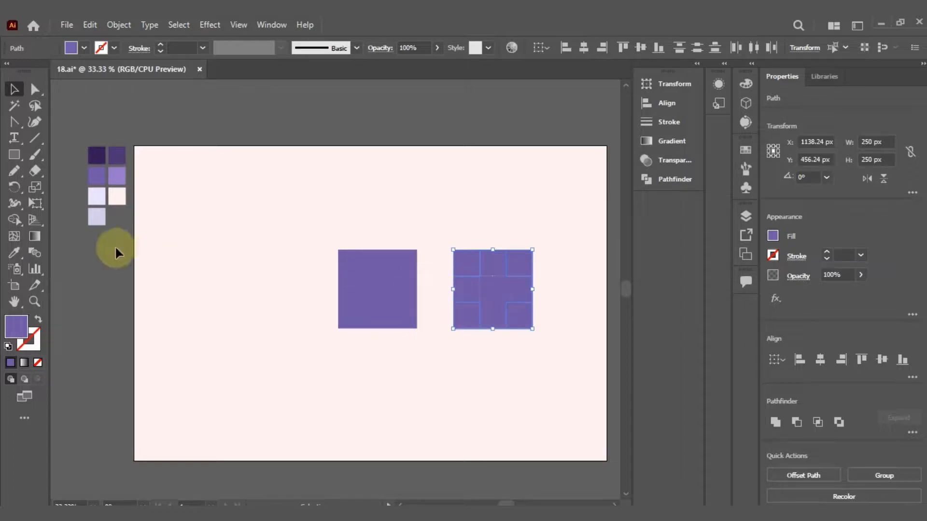
click(83, 47)
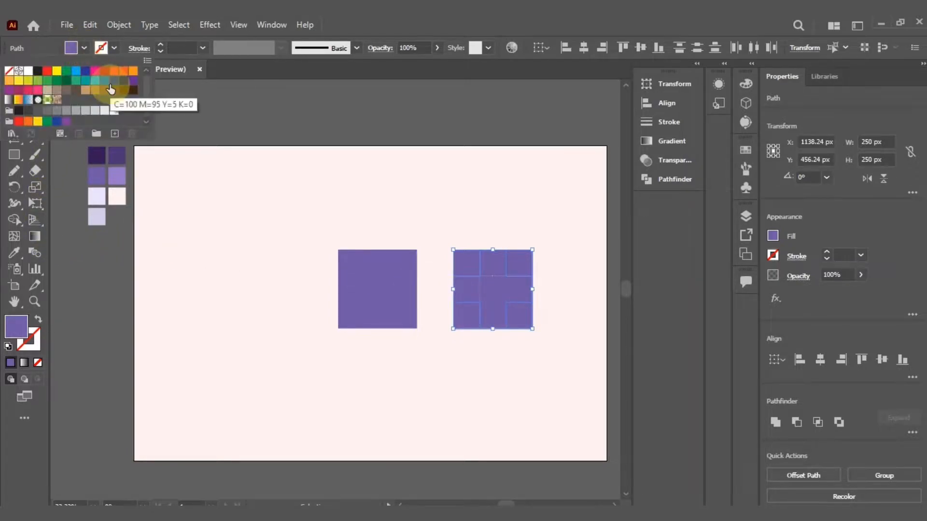
click(95, 71)
Fill the grid's centre cell with light blue and deselect it
click(487, 294)
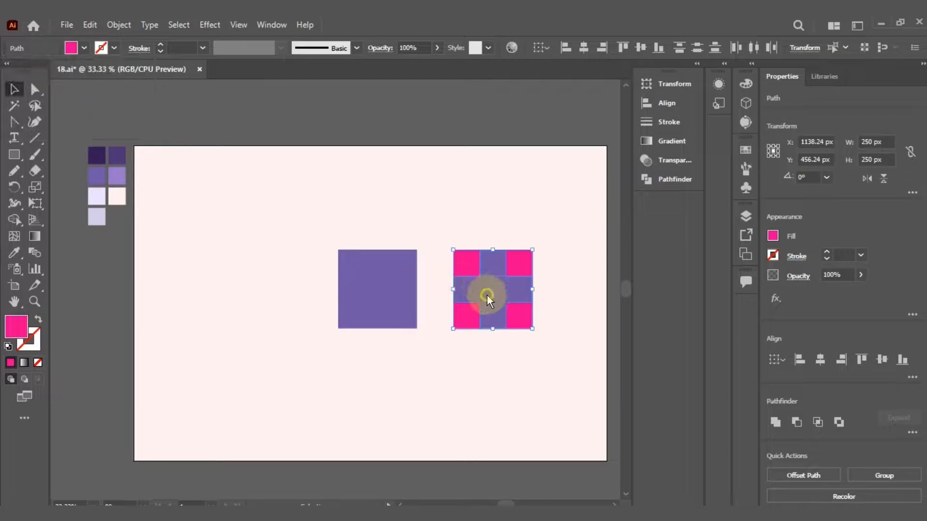
click(492, 295)
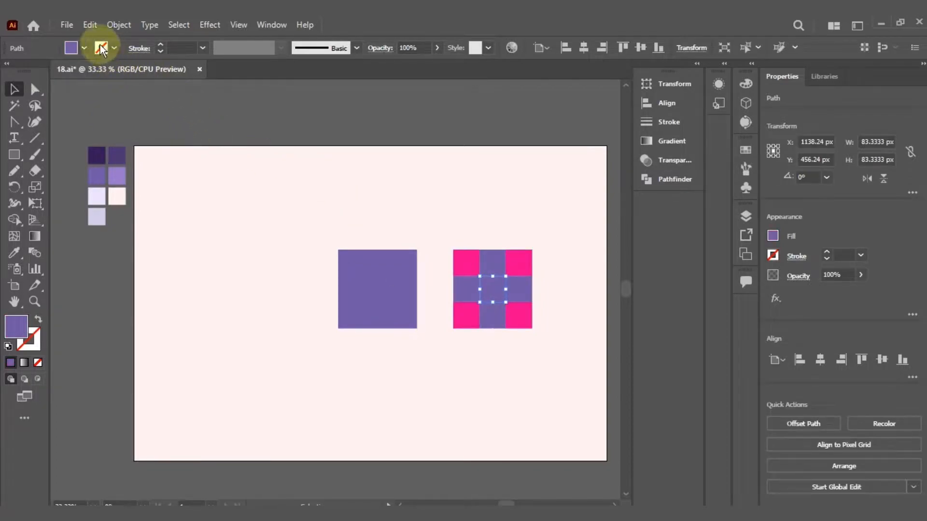
click(84, 47)
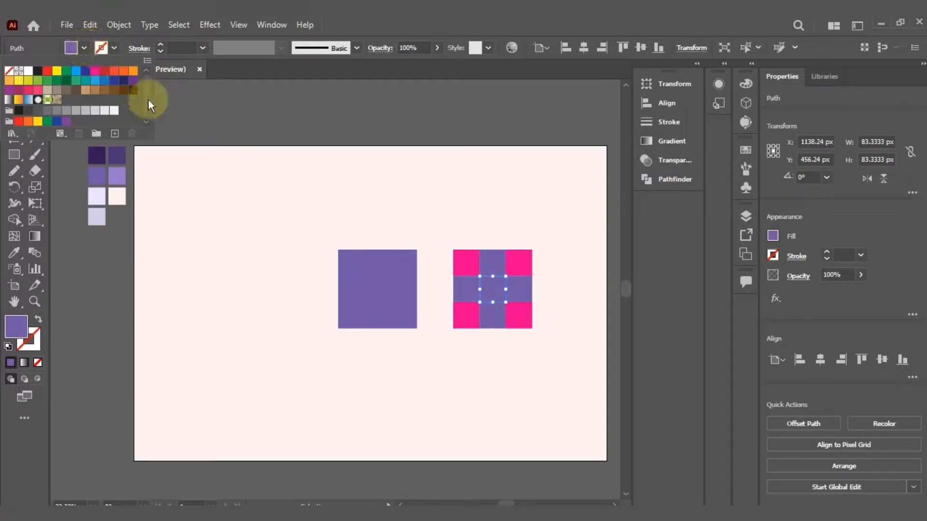
click(95, 83)
click(537, 197)
Save the whole coloured grid as a dynamic Movie Clip symbol under the default name New Symbol
drag(553, 204, 442, 350)
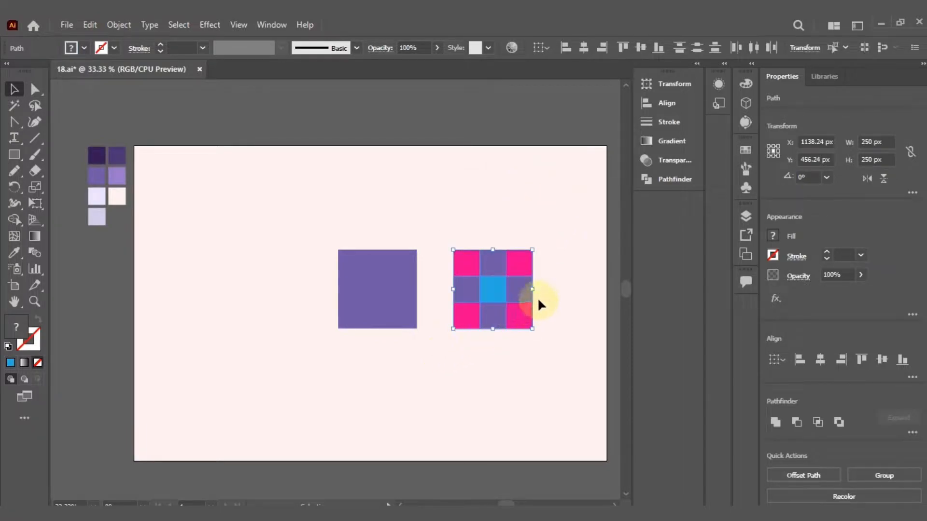
click(268, 26)
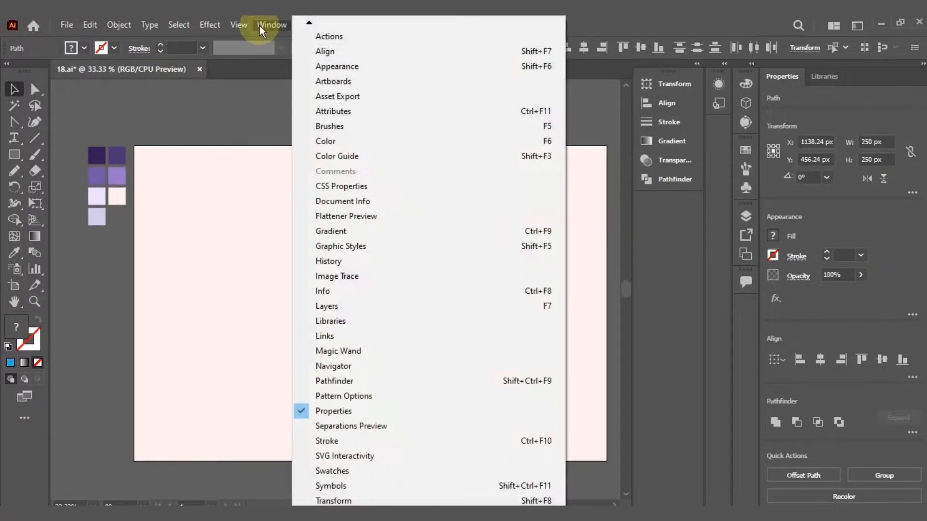
click(346, 484)
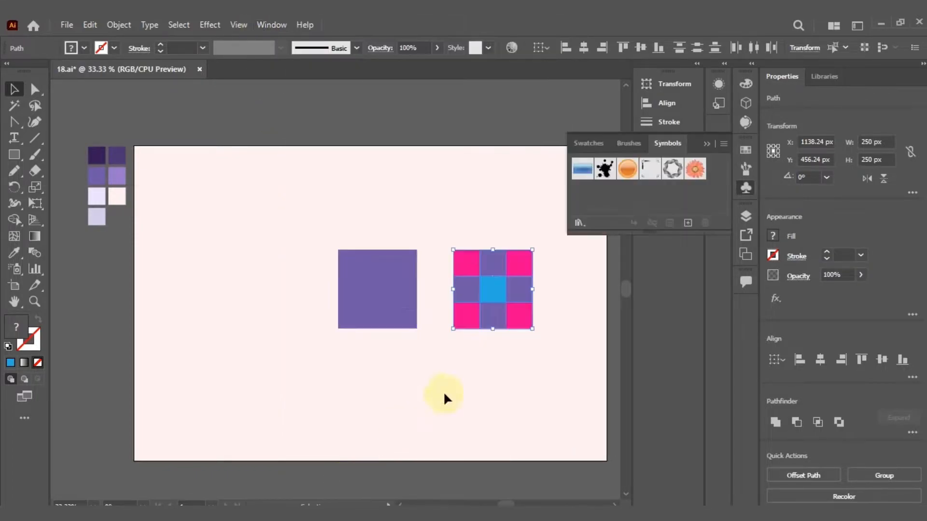
click(687, 222)
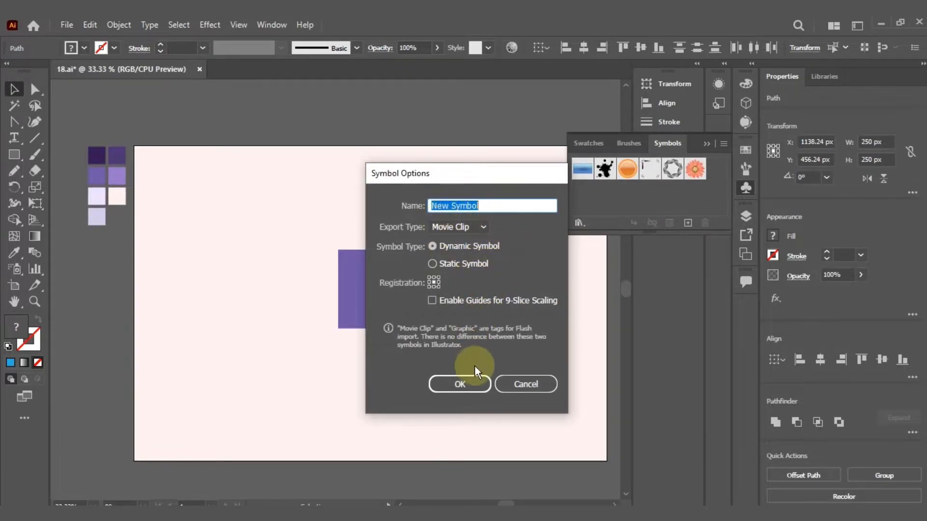
click(473, 381)
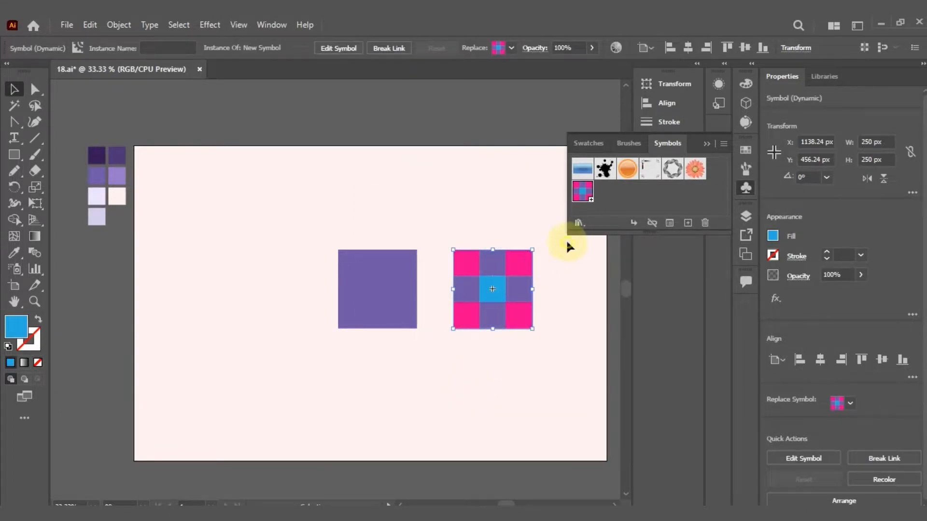
Delete the coloured grid from the artboard and put the symbol list away
click(563, 247)
drag(562, 251, 469, 345)
key(Delete)
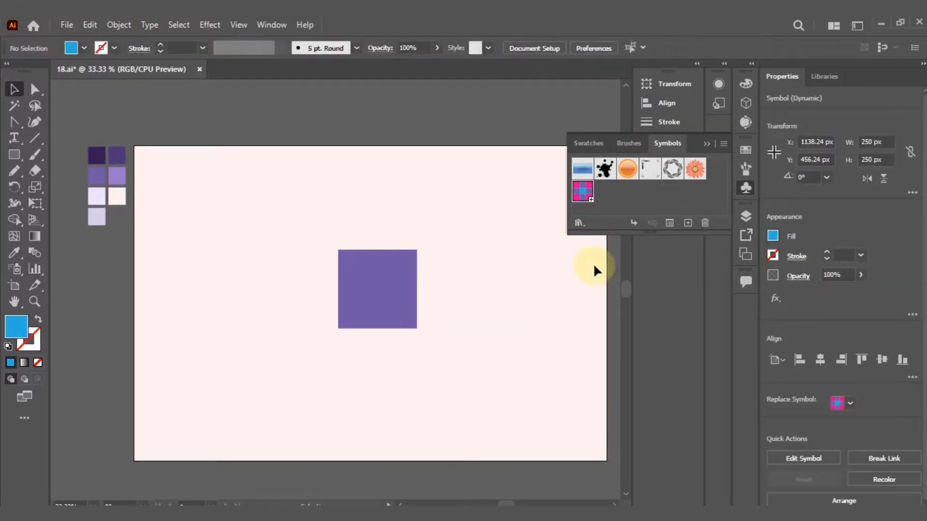
click(710, 142)
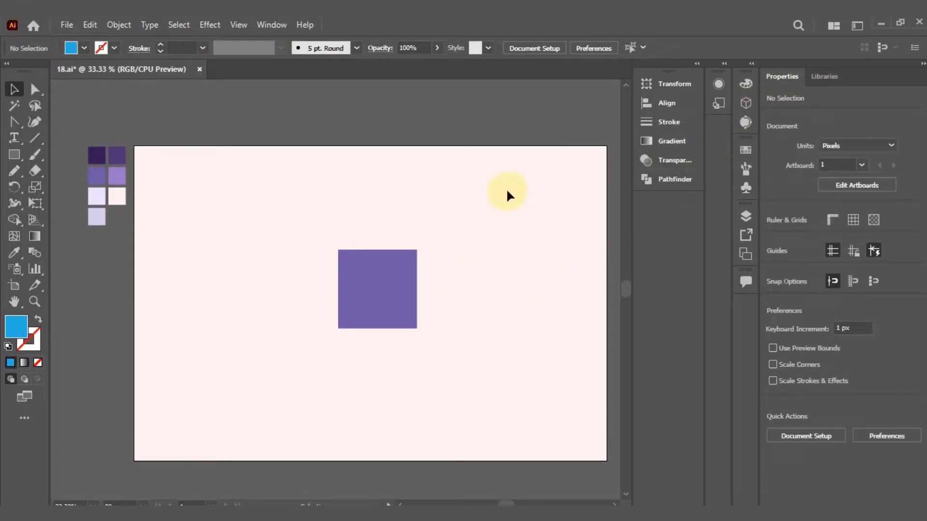
Apply 3D Extrude & Bevel (Classic) to the remaining purple square with a 250 pt depth and the Isometric Right position
drag(326, 342, 252, 378)
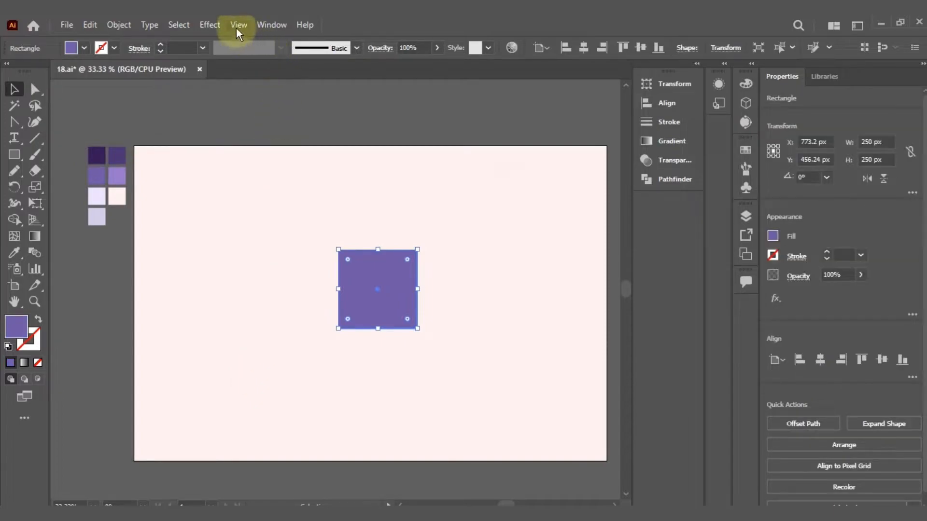
click(215, 25)
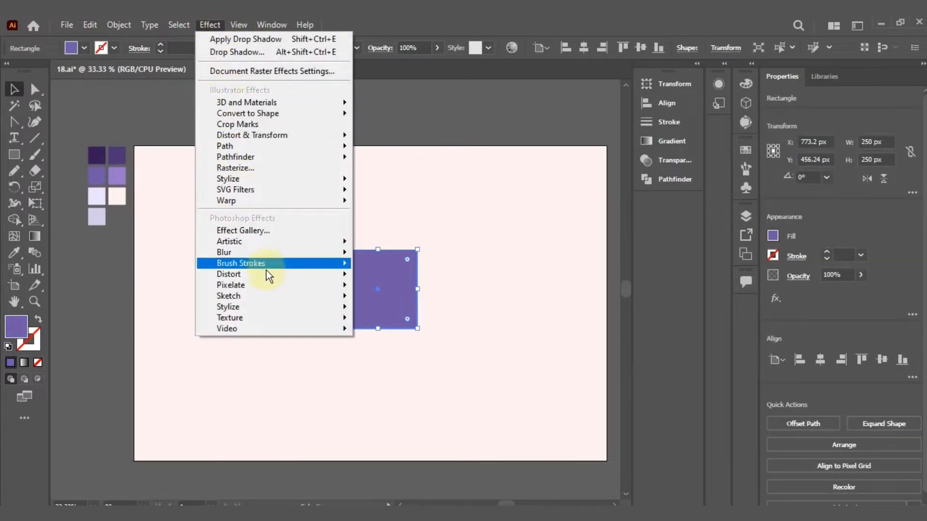
mouse_move(331, 103)
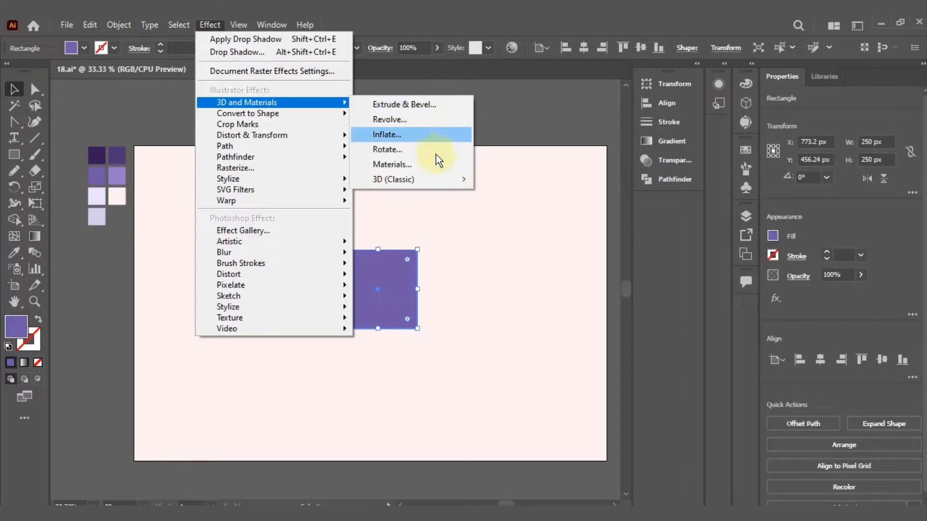
mouse_move(436, 179)
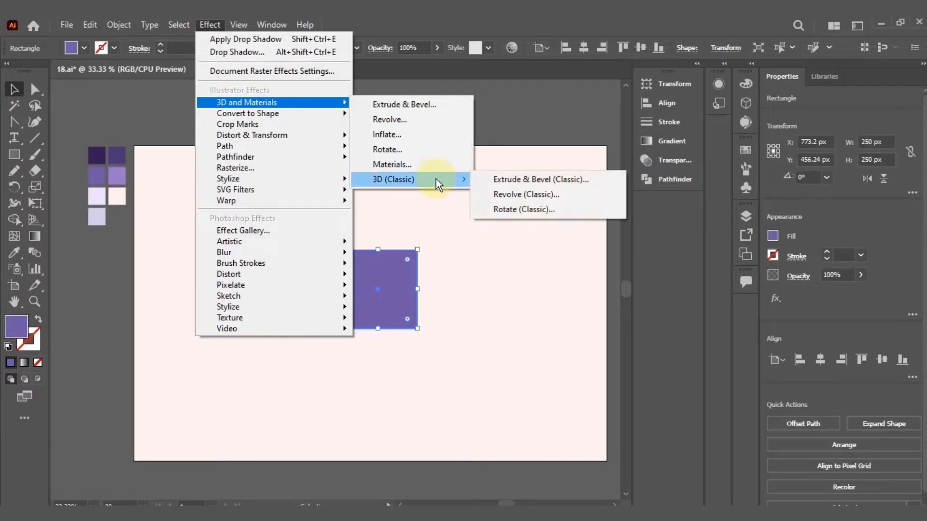
click(511, 178)
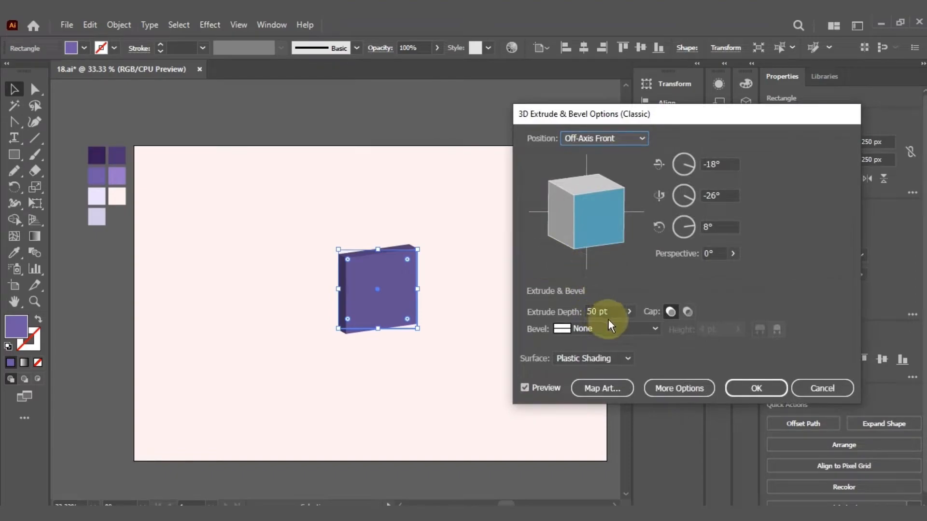
drag(612, 313, 567, 317)
text(250)
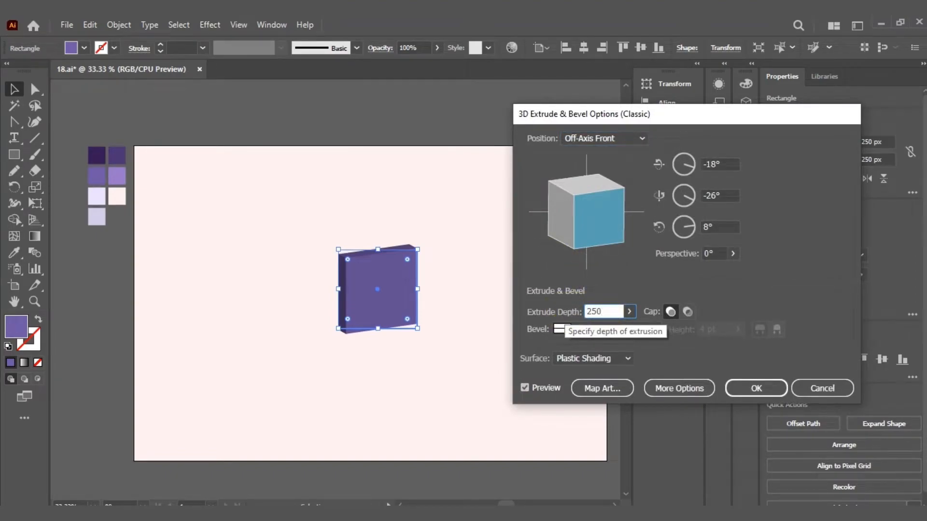
click(631, 141)
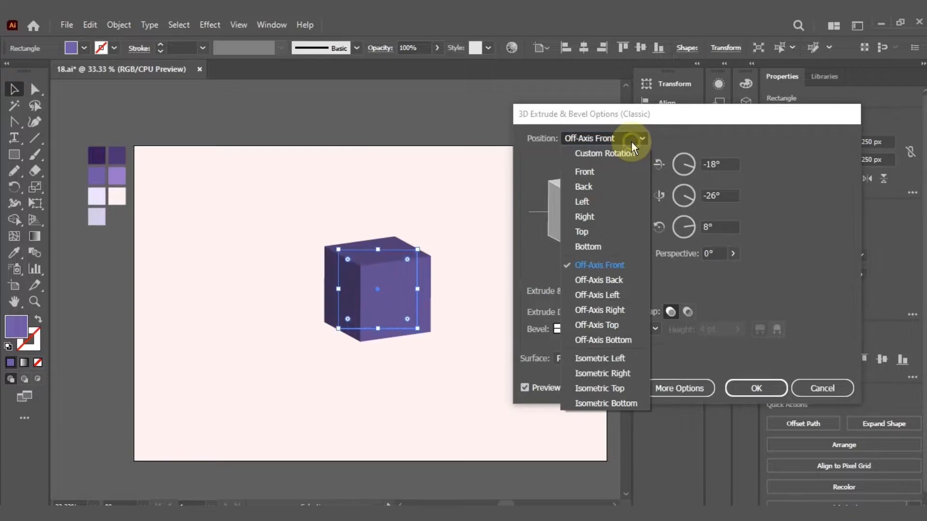
click(623, 374)
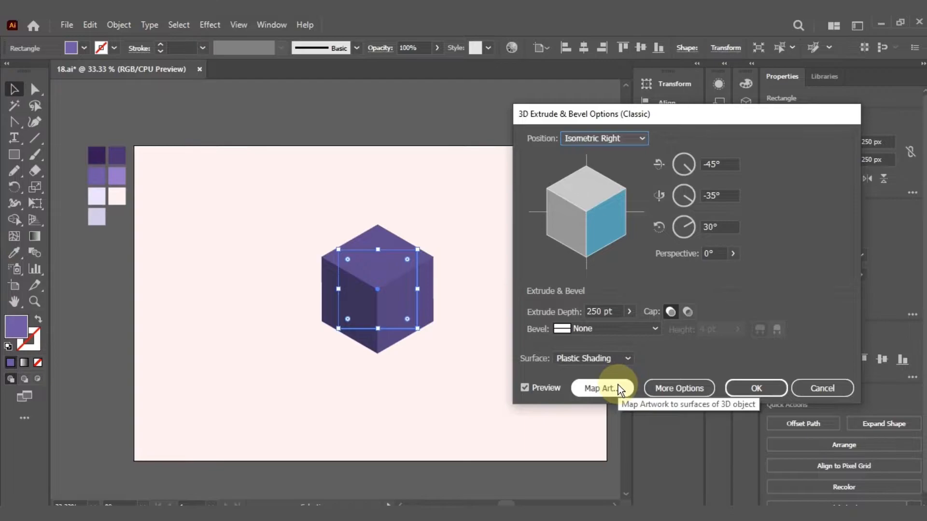
Start Map Art for the cube and map New Symbol onto surface 1, the front right face
click(618, 384)
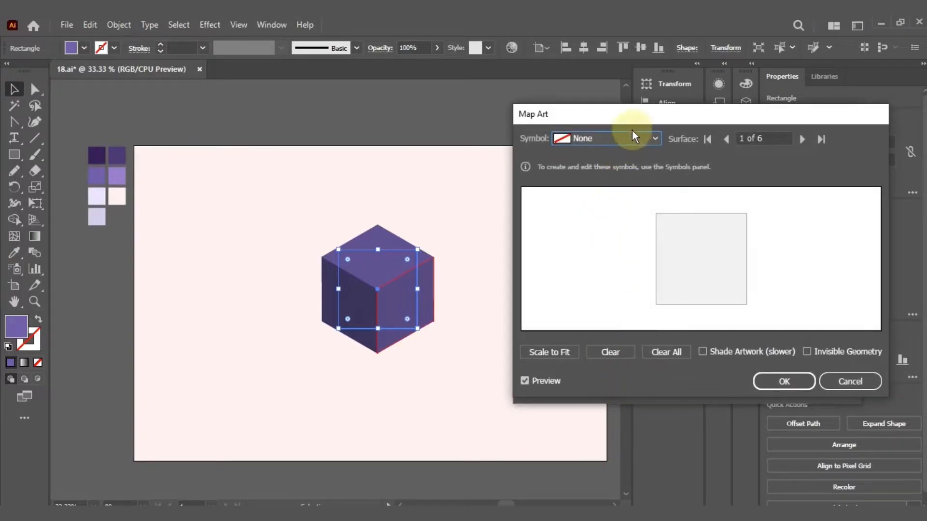
click(639, 138)
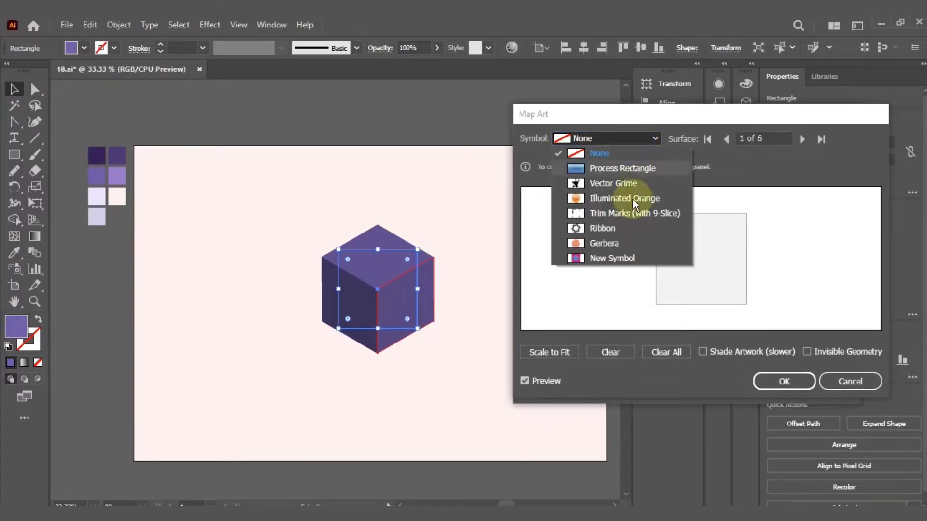
click(616, 260)
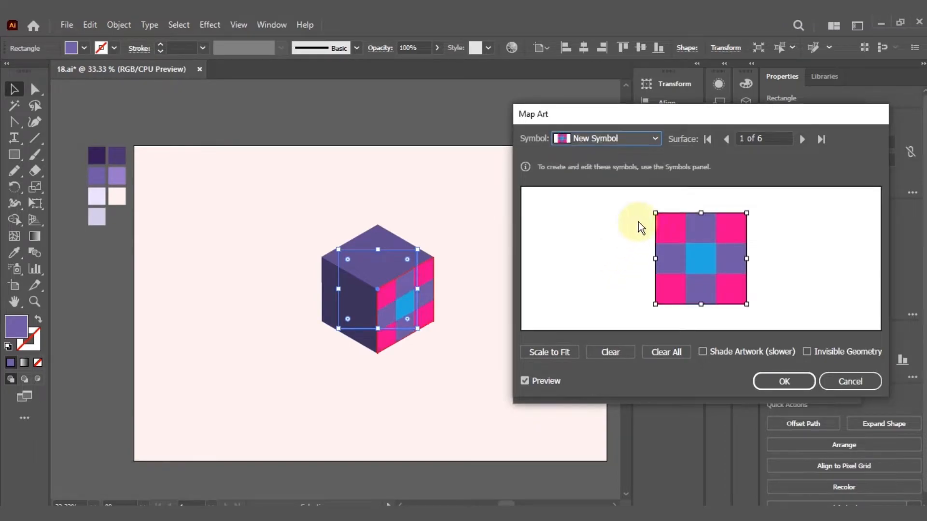
Map New Symbol onto surface 5, the cube's front left face
click(800, 140)
click(800, 140)
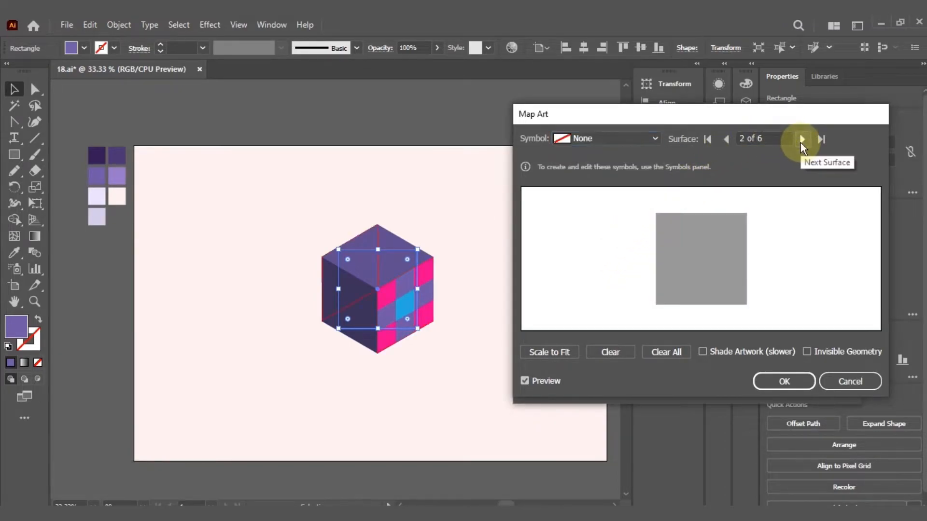
click(801, 140)
click(801, 139)
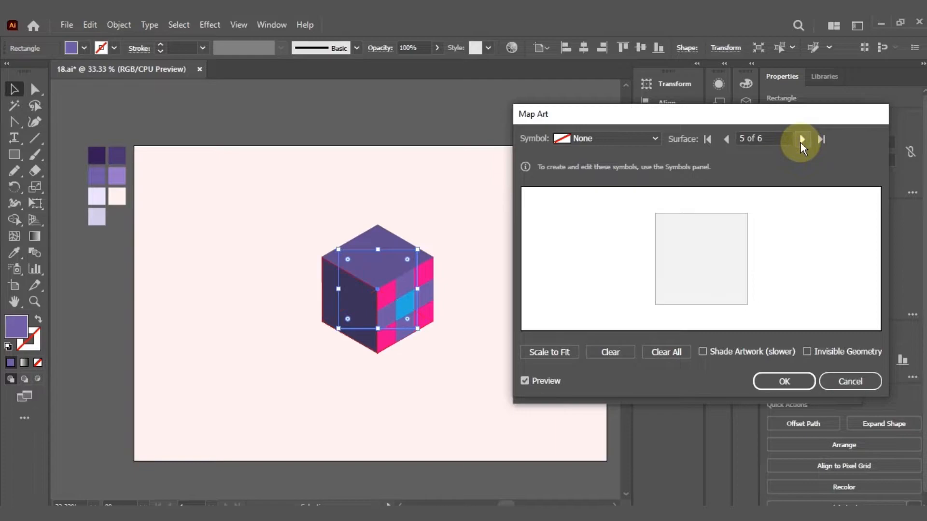
click(651, 139)
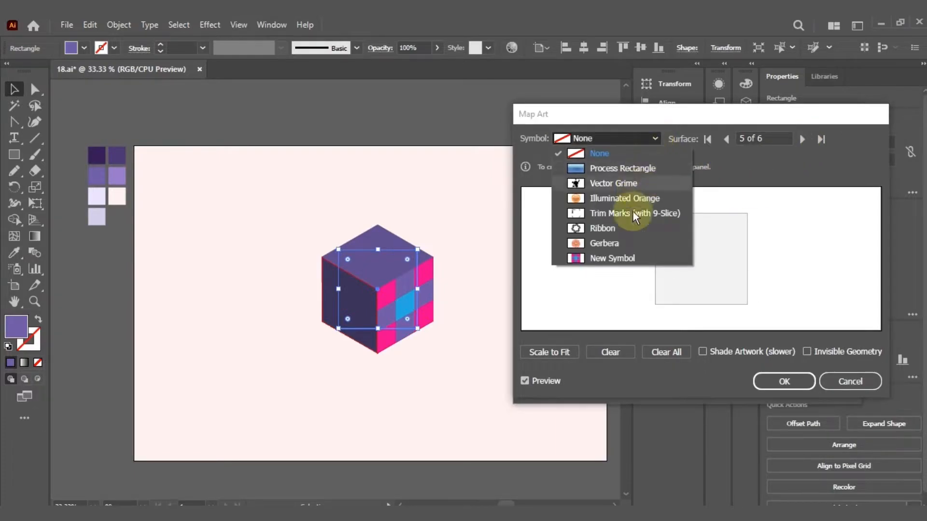
click(608, 253)
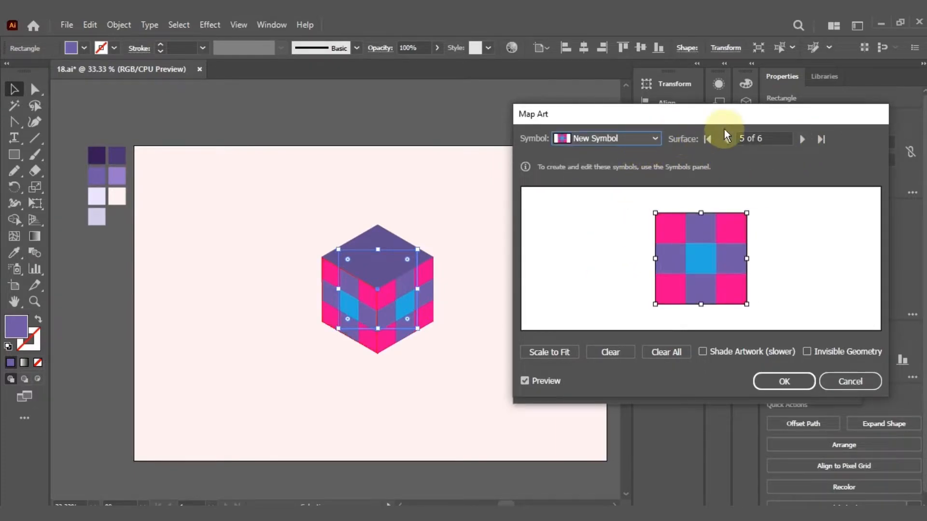
Map New Symbol onto surface 6, the cube's top face, and apply the mapped 3D extrusion
click(801, 140)
click(639, 137)
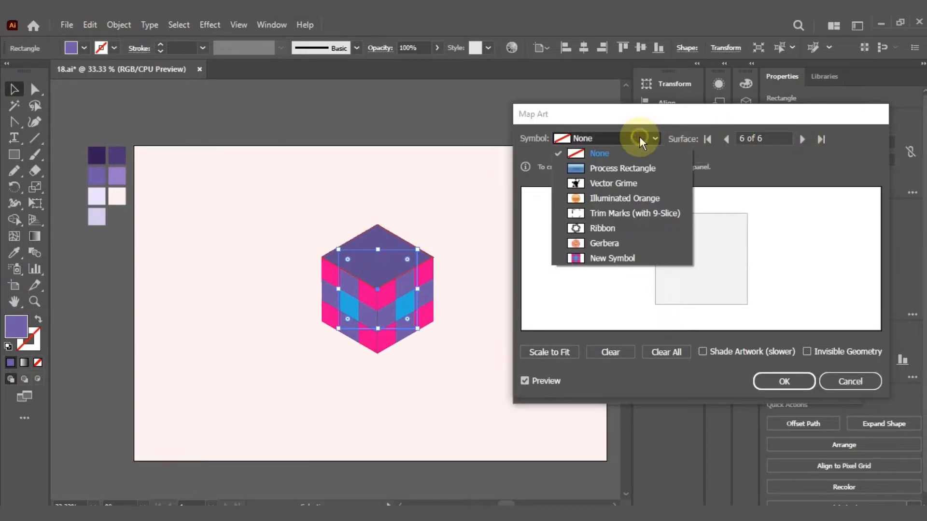
click(603, 258)
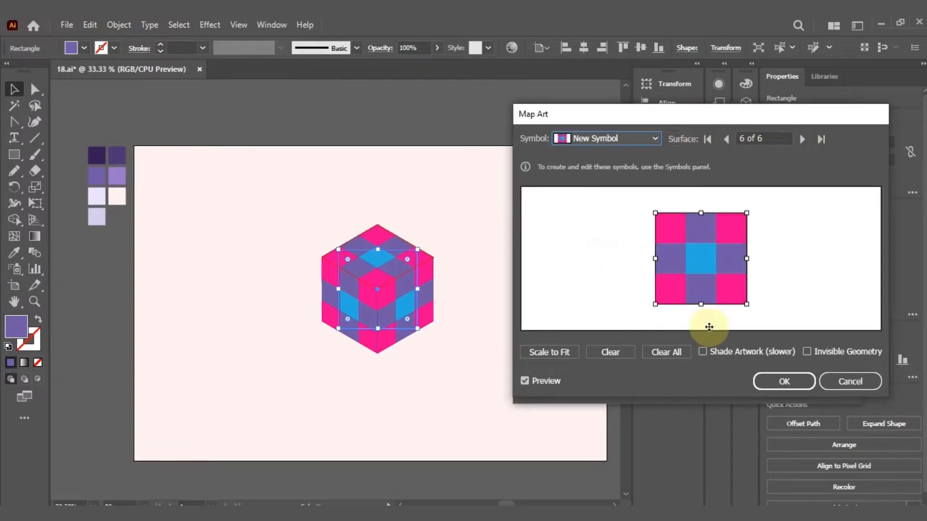
click(779, 380)
click(737, 388)
click(458, 219)
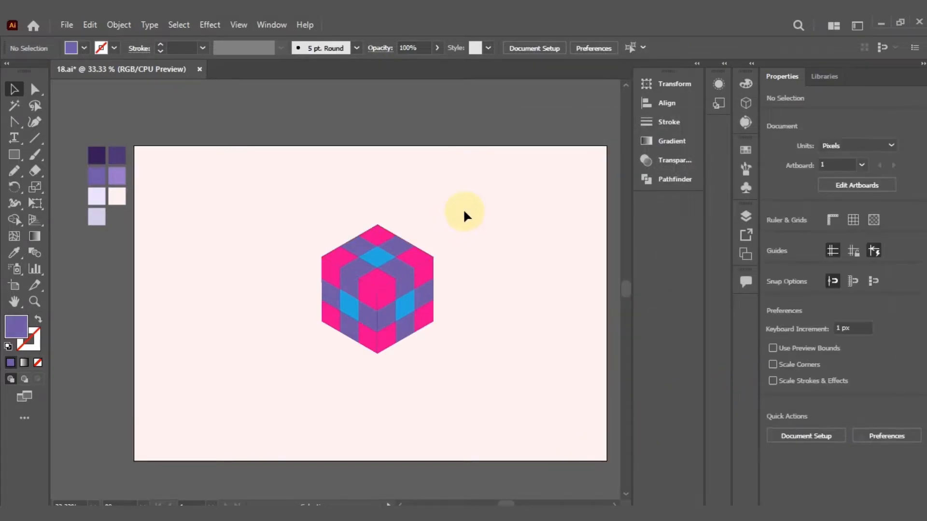
Expand the appearance of the mapped 3D cube into editable shapes
drag(464, 213, 279, 374)
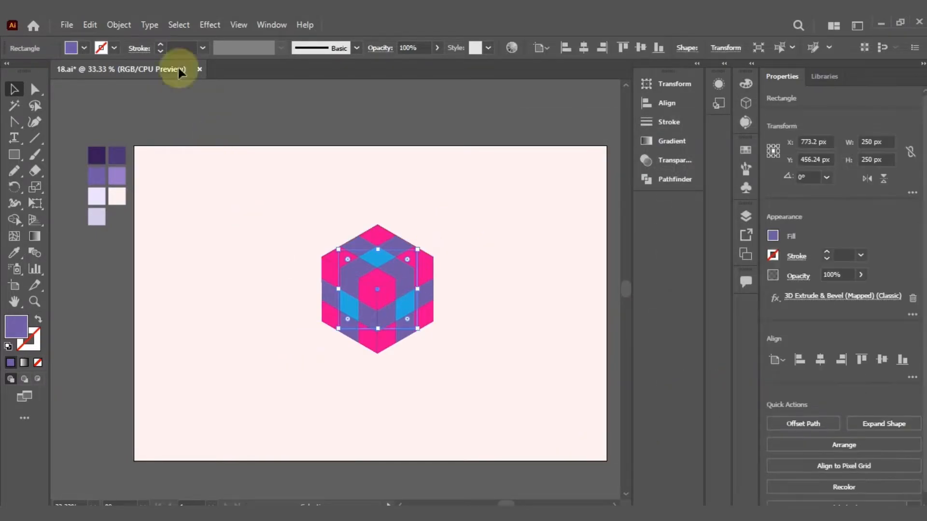
click(118, 25)
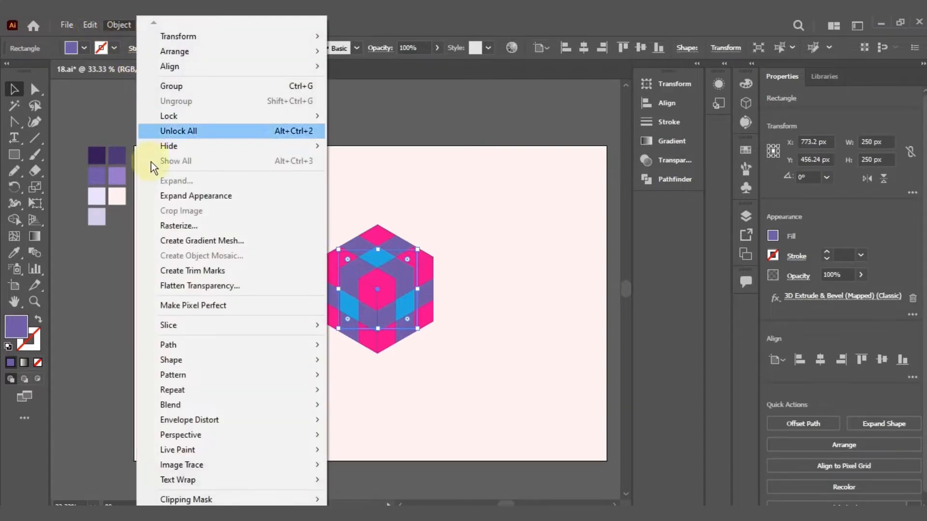
click(161, 195)
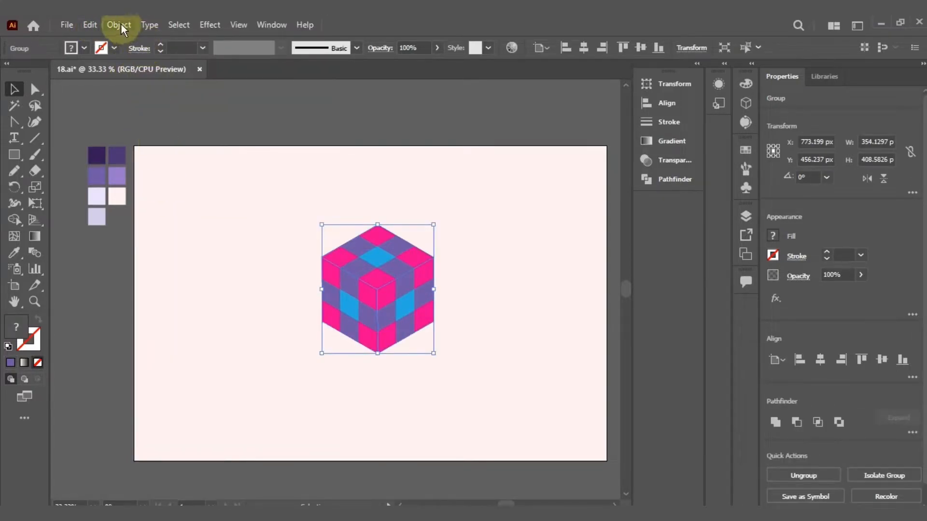
click(121, 24)
click(164, 180)
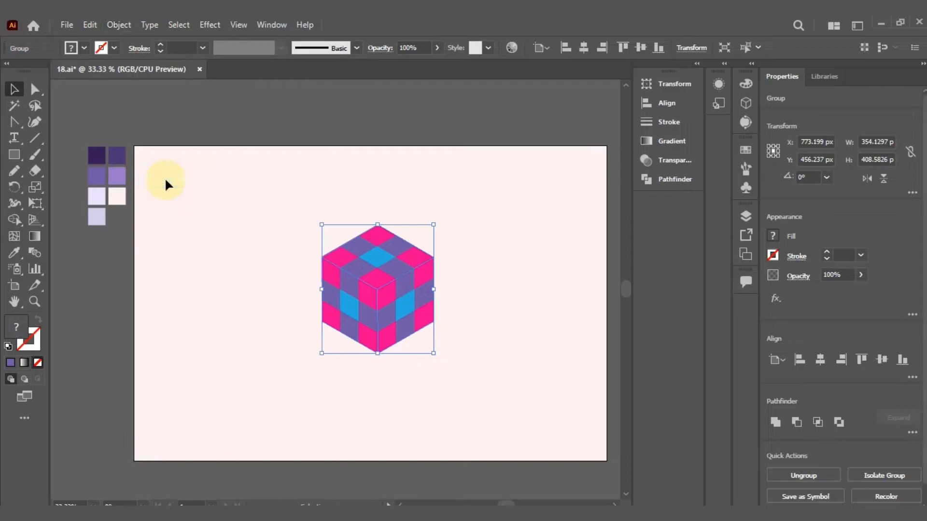
Ungroup the expanded cube repeatedly until the patterned faces are separate from the plain cube beneath
right_click(393, 303)
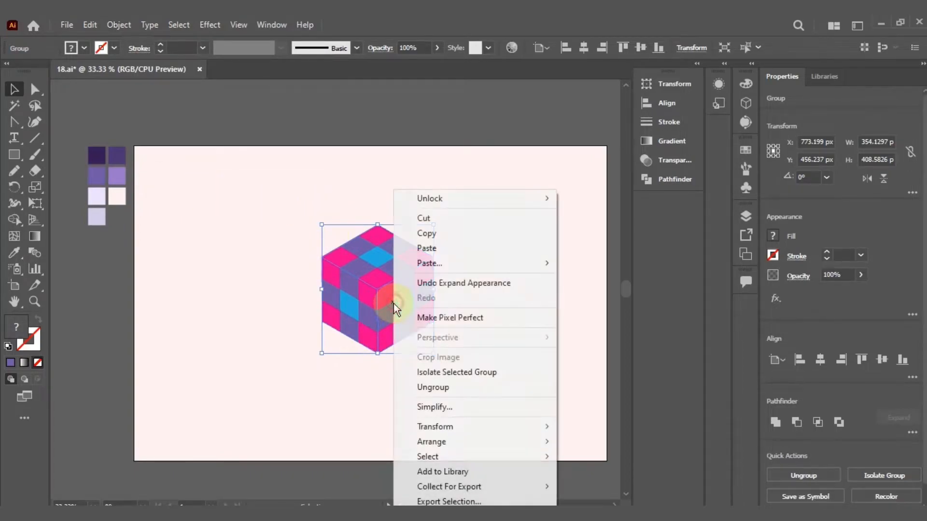
click(428, 387)
right_click(385, 282)
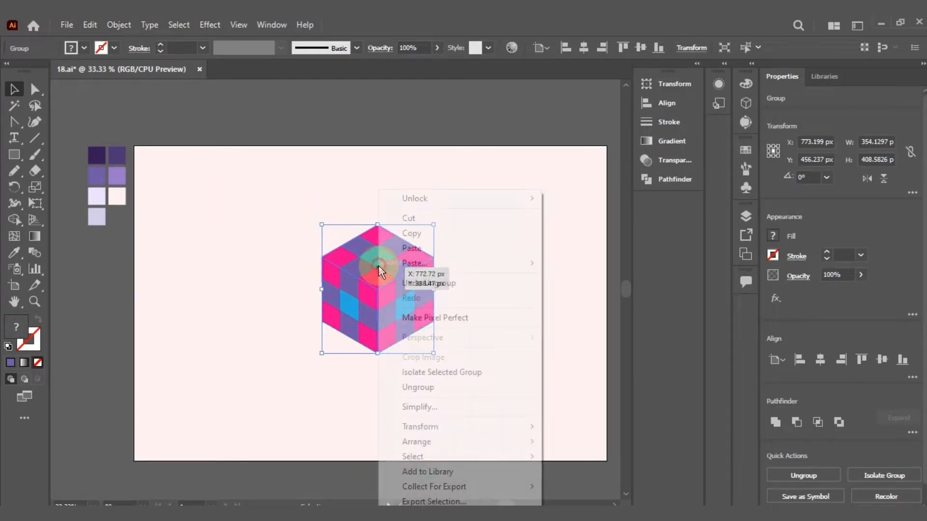
click(415, 386)
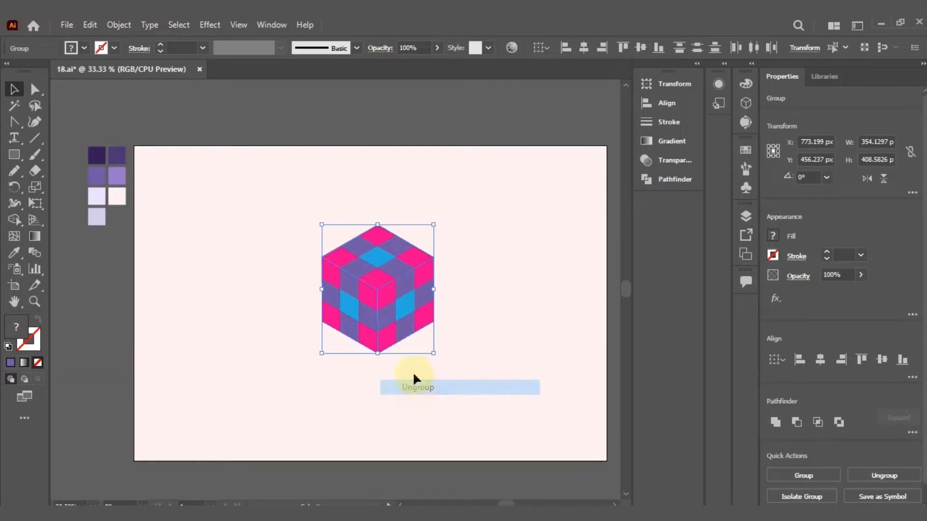
right_click(353, 307)
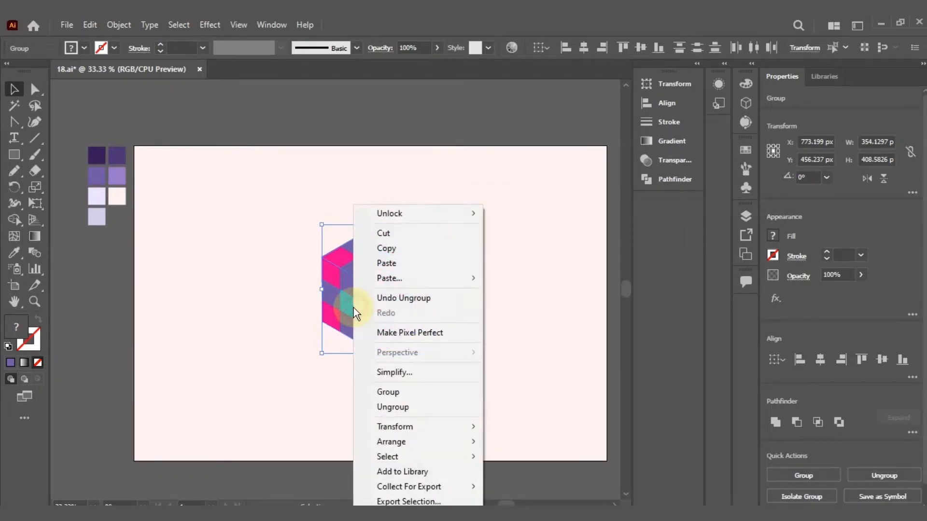
click(381, 406)
click(398, 384)
Move the three patterned faces about 404 px right, clear of the plain purple cube, and delete that plain cube
click(394, 295)
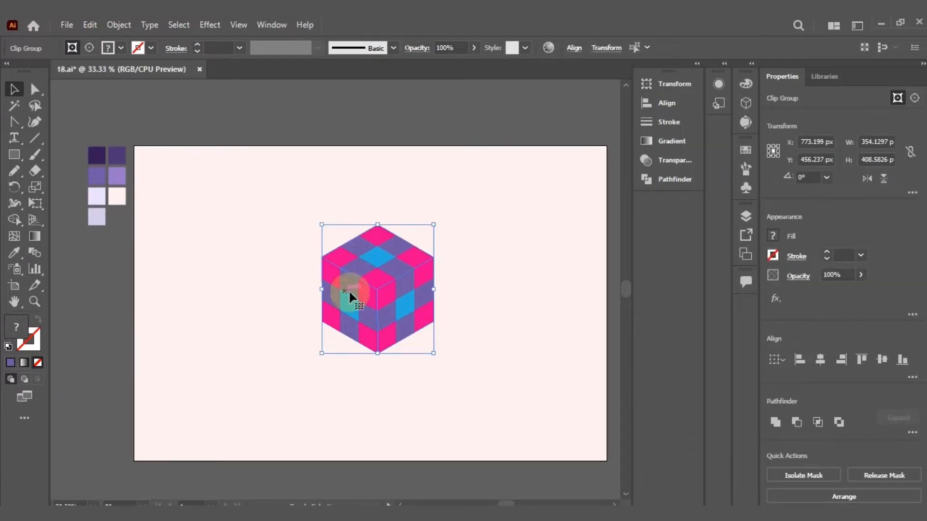
drag(362, 295, 488, 290)
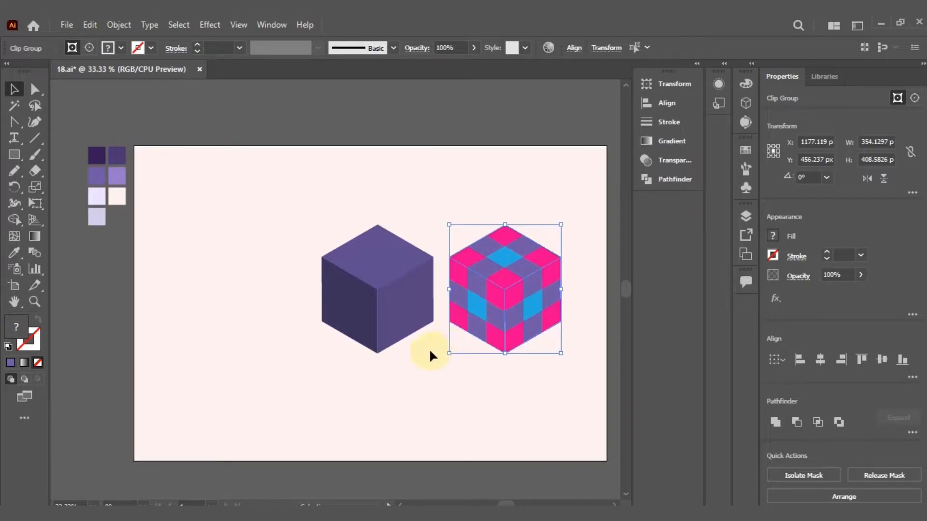
drag(437, 167, 305, 382)
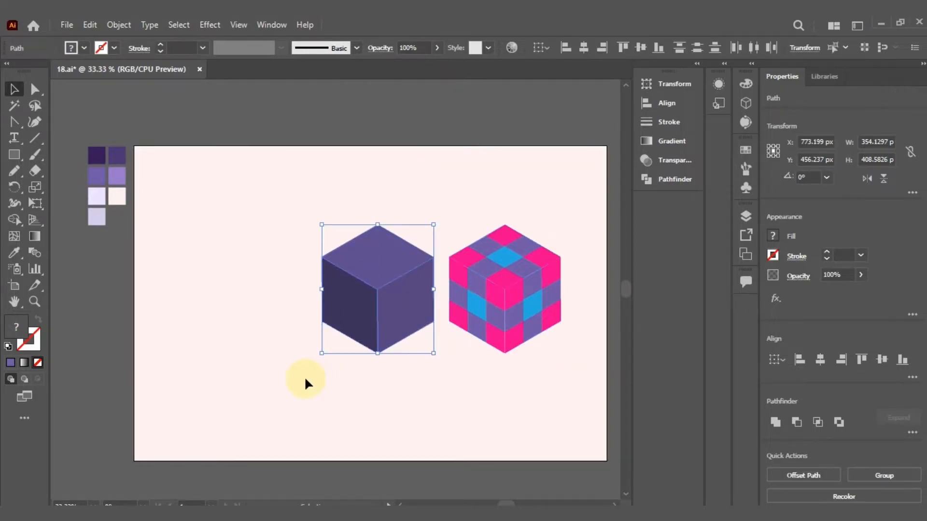
key(Delete)
Move the whole patterned cube back to the left, near the middle of the artboard
drag(573, 195, 423, 369)
drag(522, 296, 413, 294)
click(454, 193)
Release the clipping masks on the cube's top, front right and front left faces
click(400, 256)
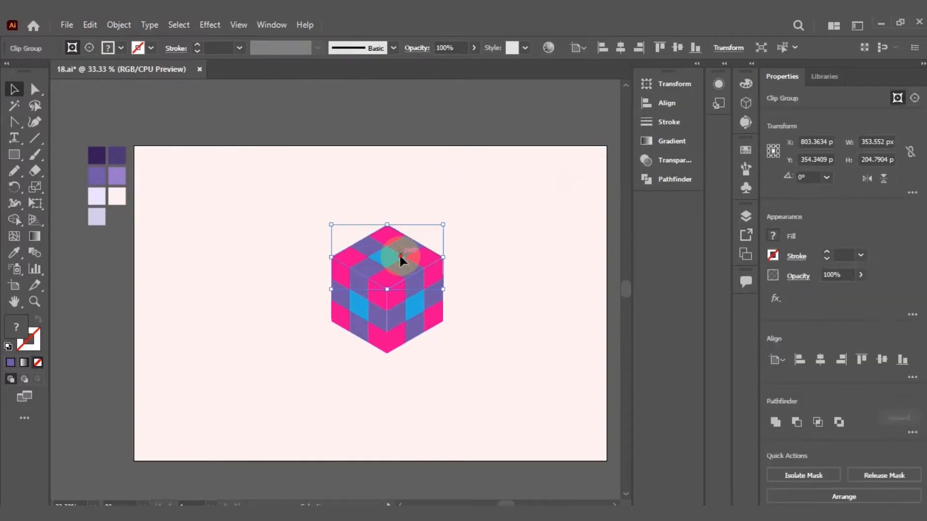
right_click(398, 253)
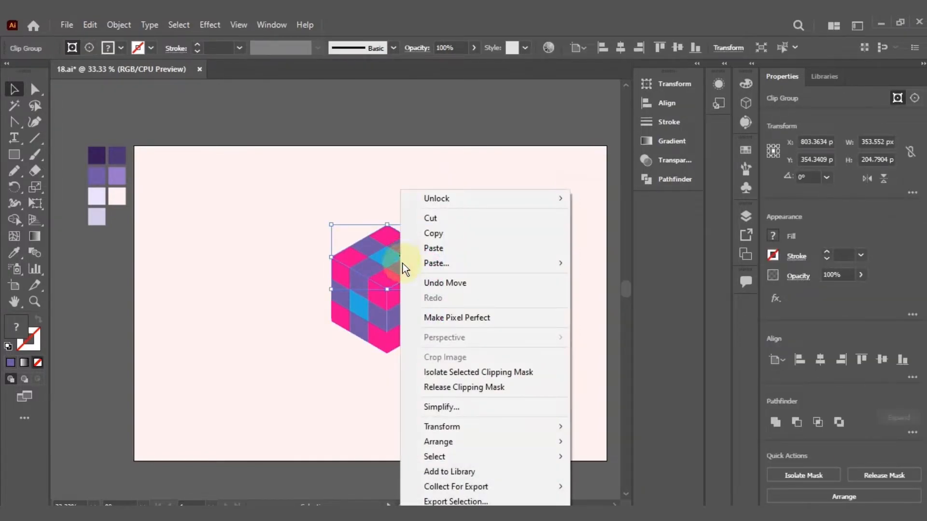
click(512, 386)
right_click(412, 320)
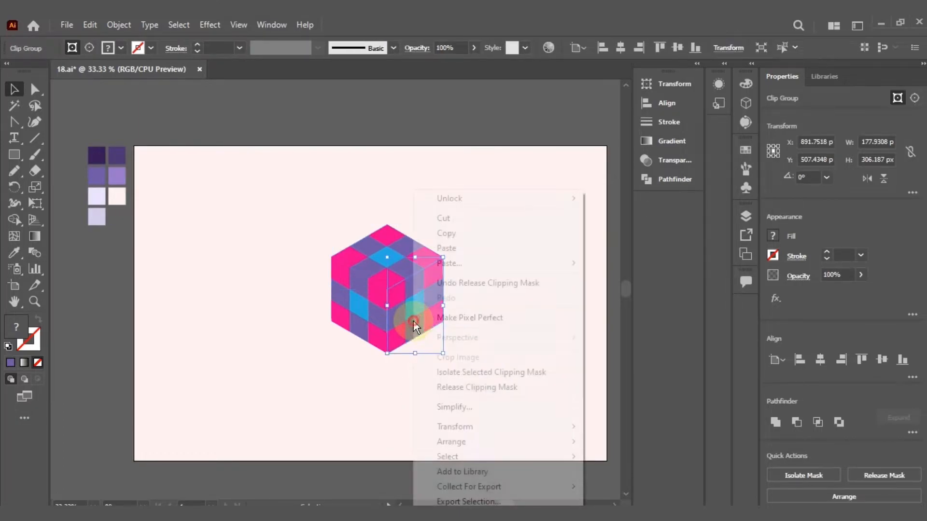
click(535, 387)
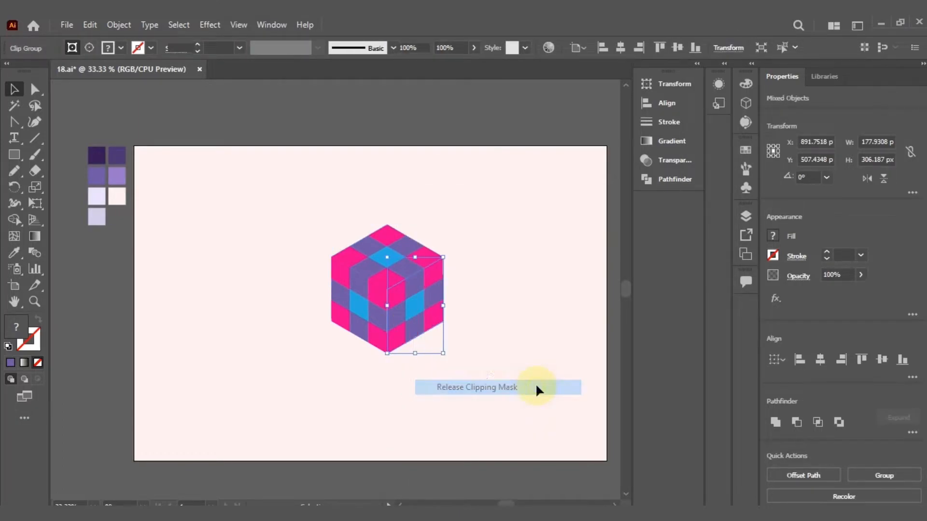
click(367, 308)
right_click(367, 308)
click(433, 386)
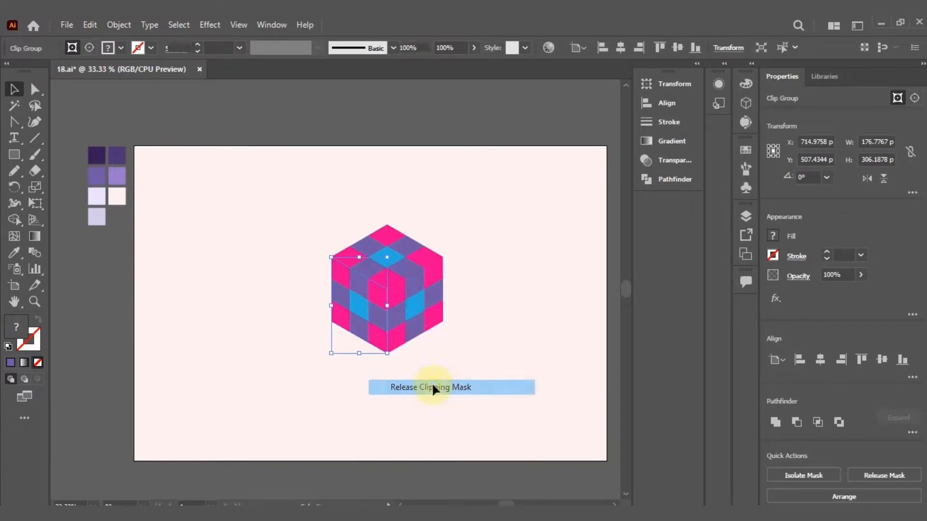
click(464, 354)
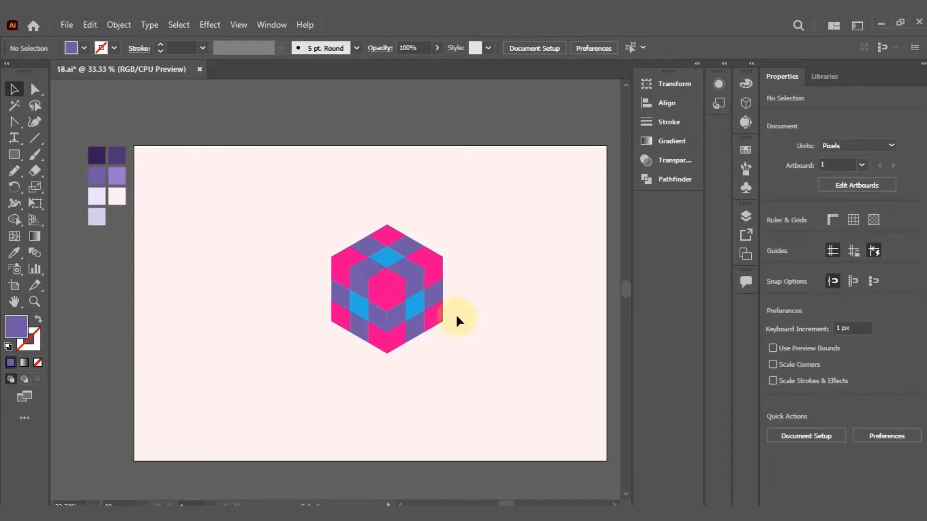
Ungroup the top, front right and front left faces into individual tiles
right_click(410, 244)
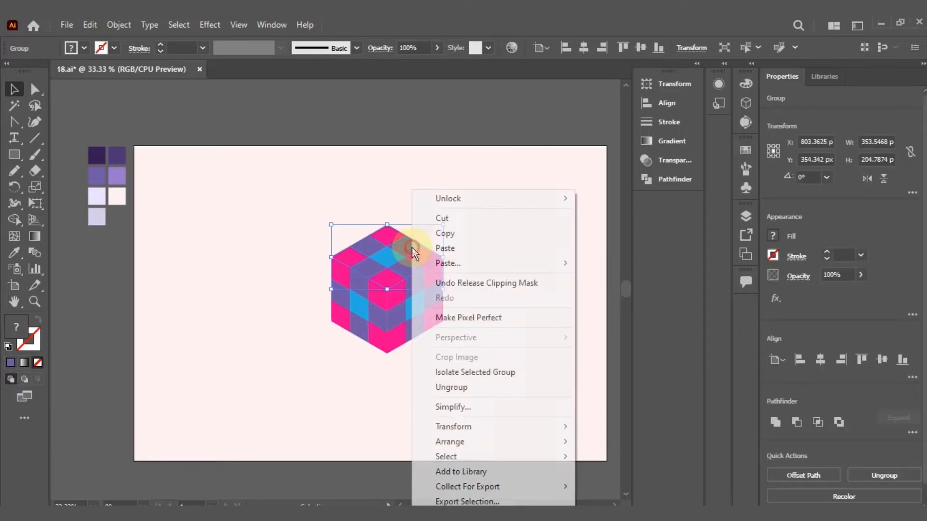
click(458, 386)
click(408, 320)
right_click(410, 324)
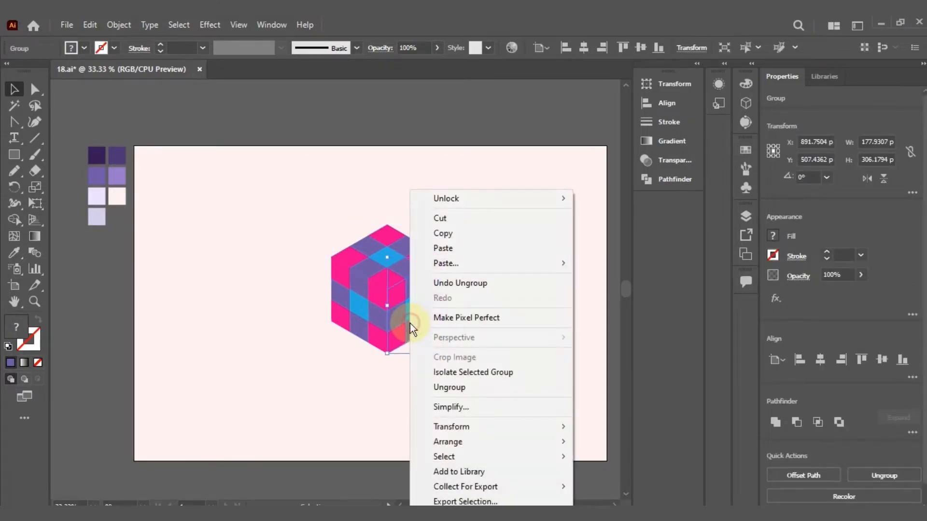
click(451, 386)
click(356, 307)
right_click(355, 308)
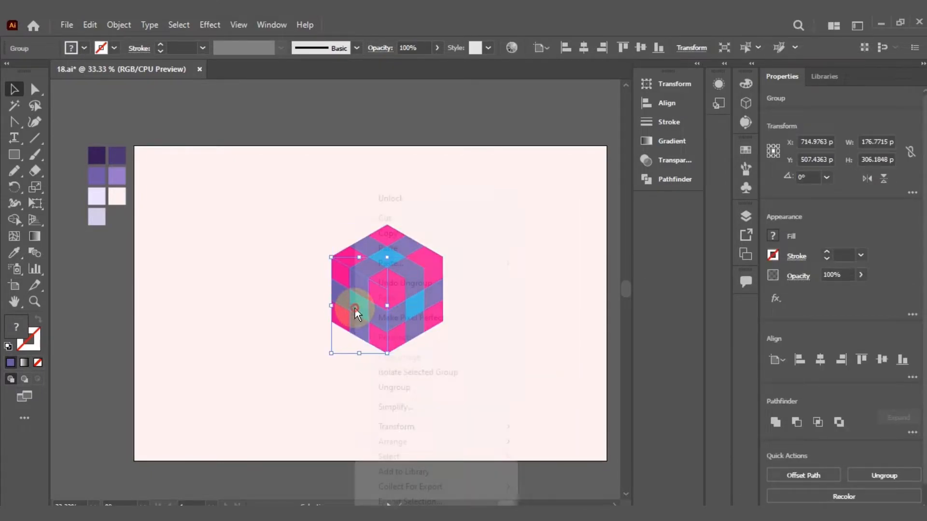
click(398, 389)
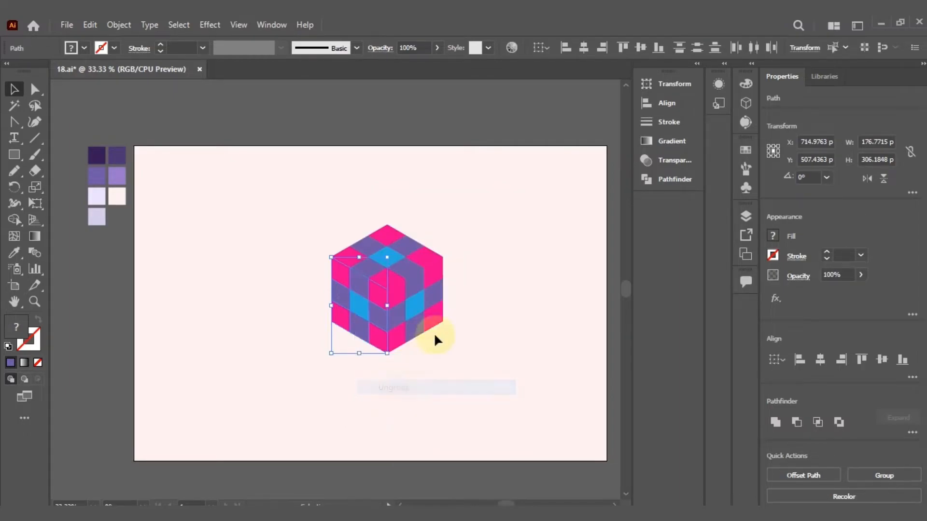
click(468, 287)
Delete the three outer pink corner tiles at the cube's top, lower right and lower left
click(387, 237)
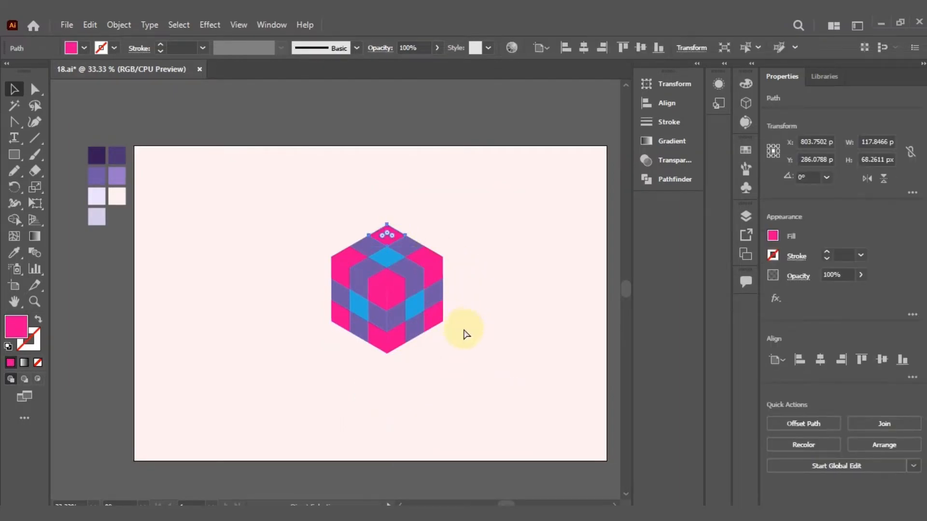
click(437, 317)
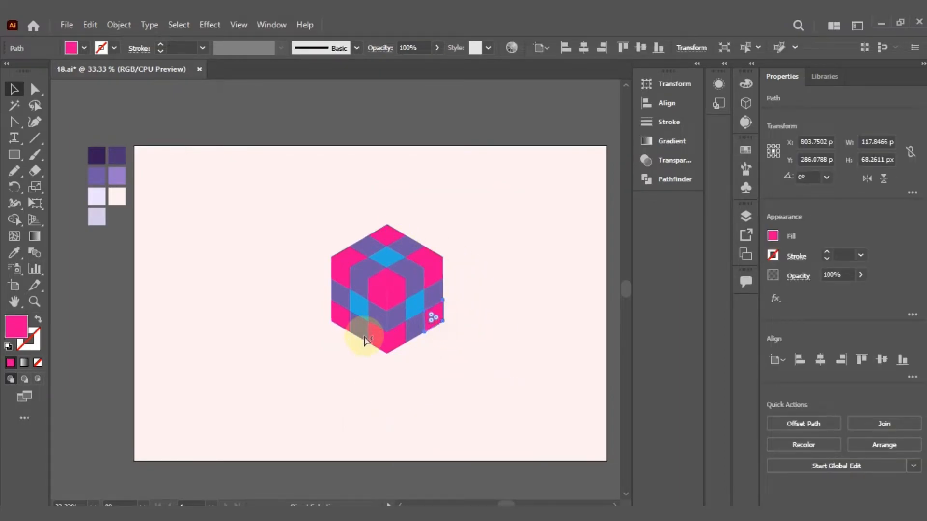
shift+click(385, 242)
shift+click(333, 319)
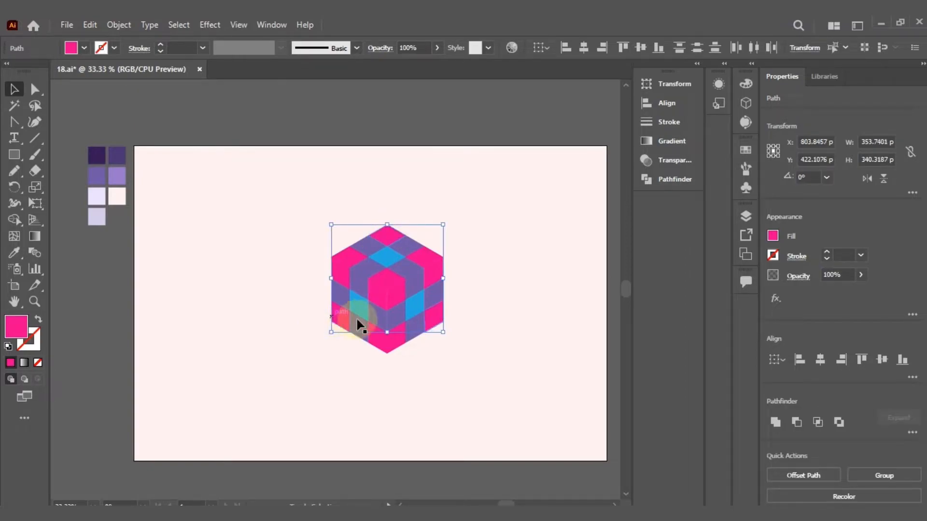
key(Delete)
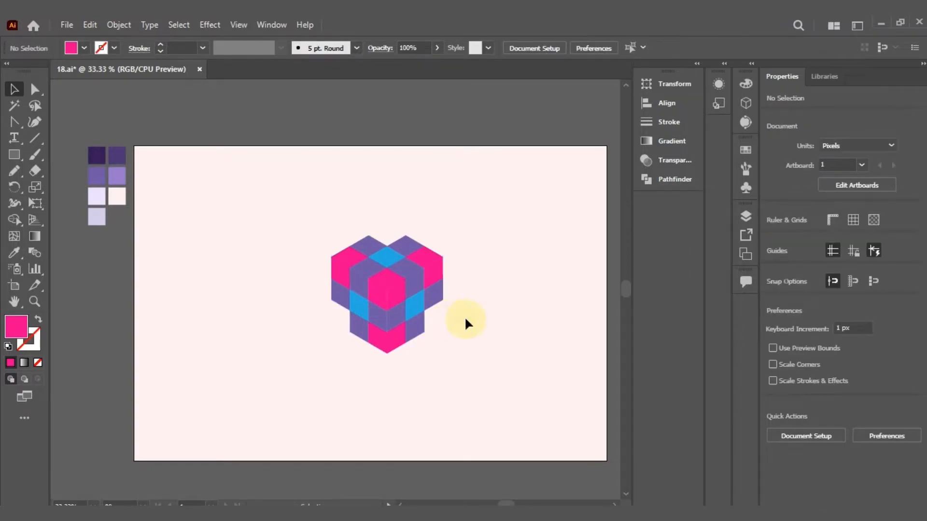
Unite the top face's four purple tiles and blue centre tile into one cross and fill it with the light purple palette colour
click(367, 245)
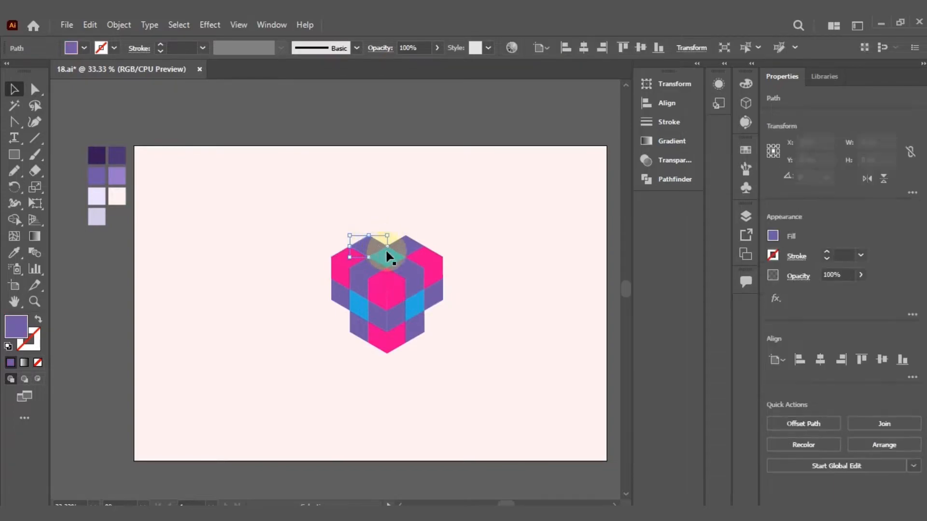
shift+click(406, 245)
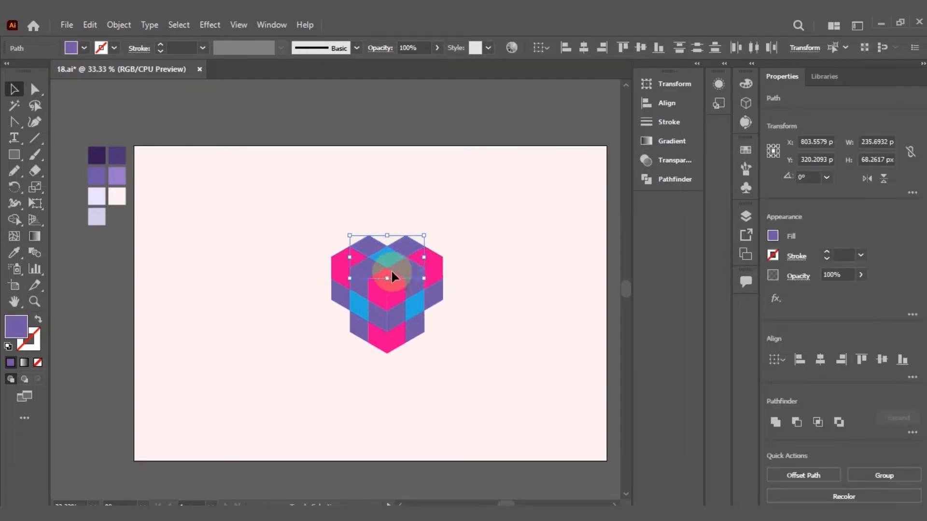
shift+click(392, 276)
shift+click(392, 257)
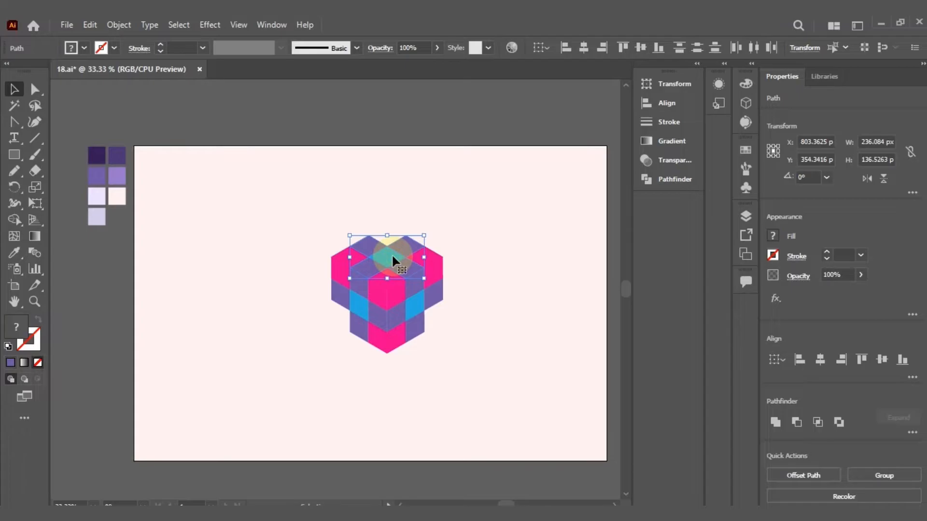
click(271, 25)
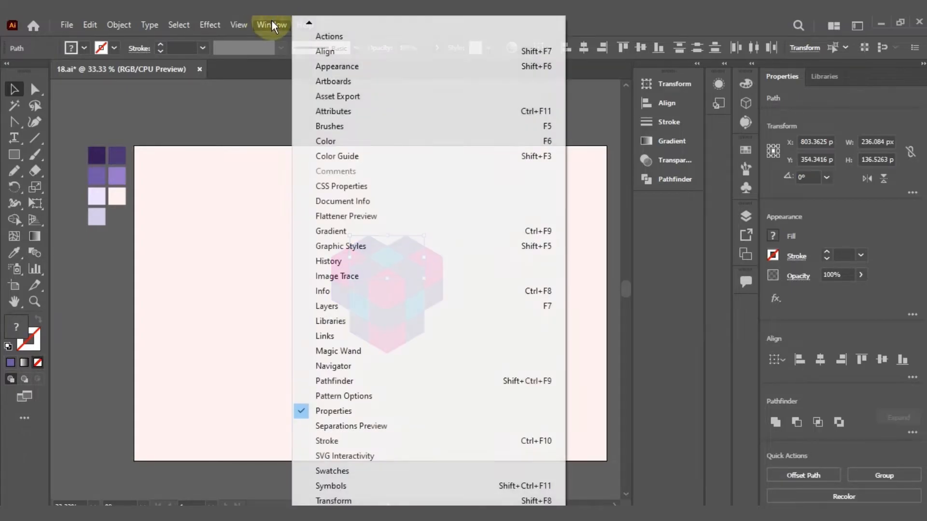
click(361, 386)
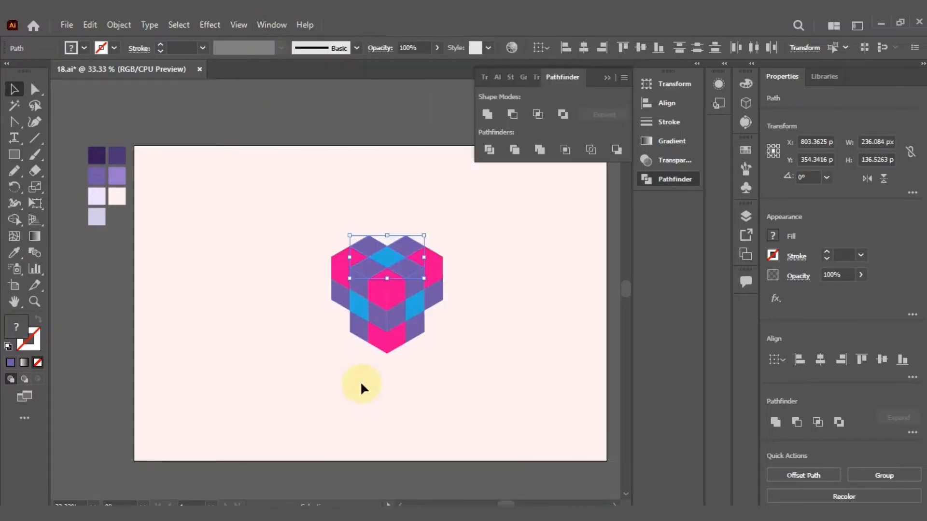
click(486, 115)
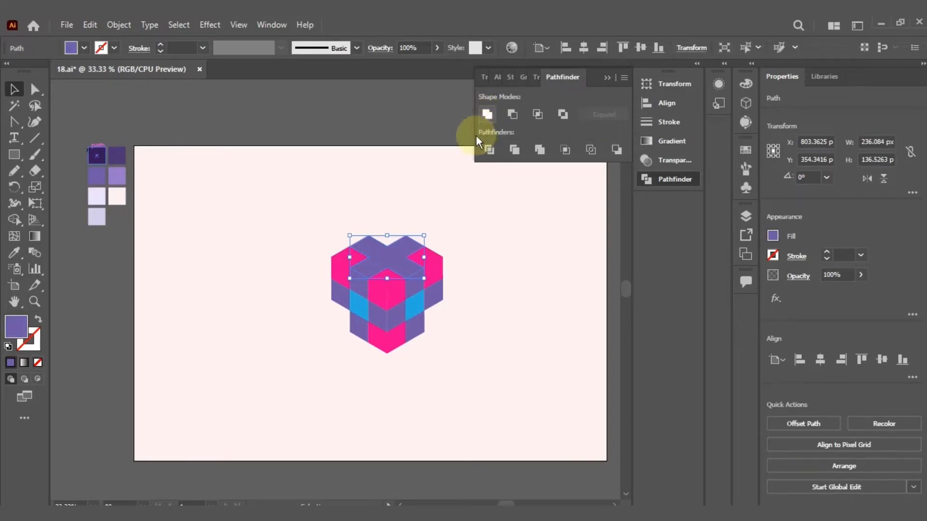
click(16, 250)
click(121, 174)
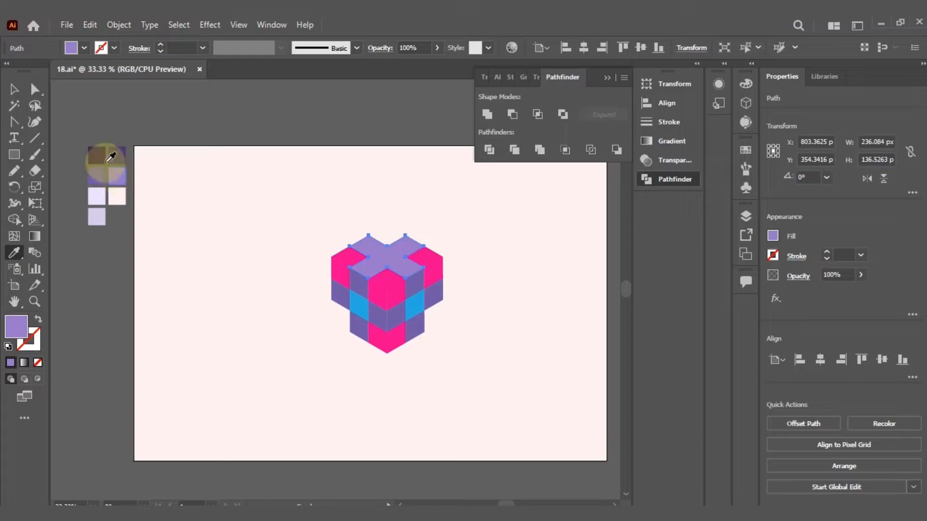
Fill the top face's three pink corner tiles with the medium purple palette colour
click(14, 89)
click(358, 250)
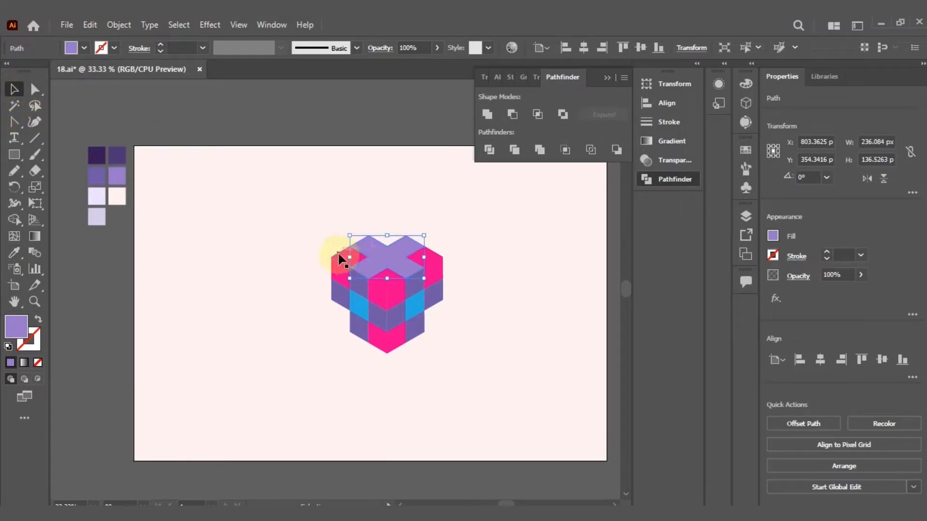
click(352, 258)
shift+click(389, 279)
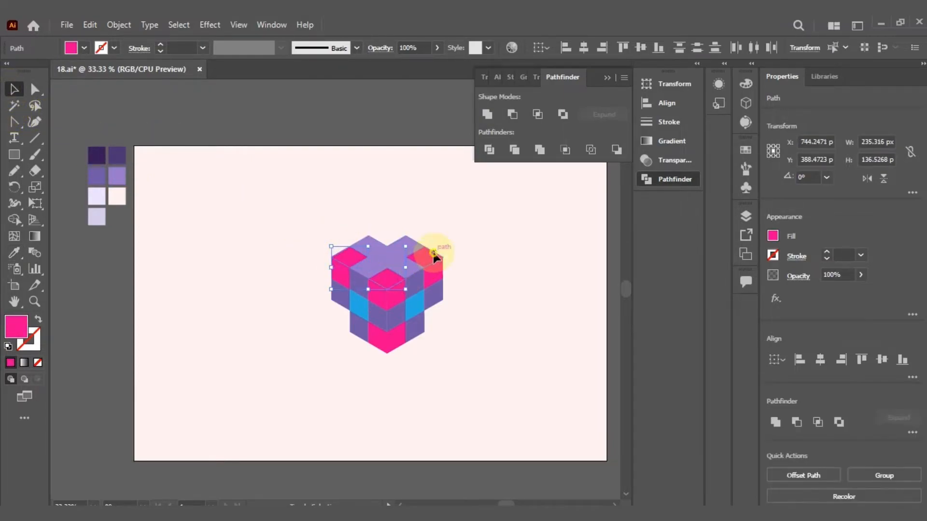
click(14, 252)
click(117, 180)
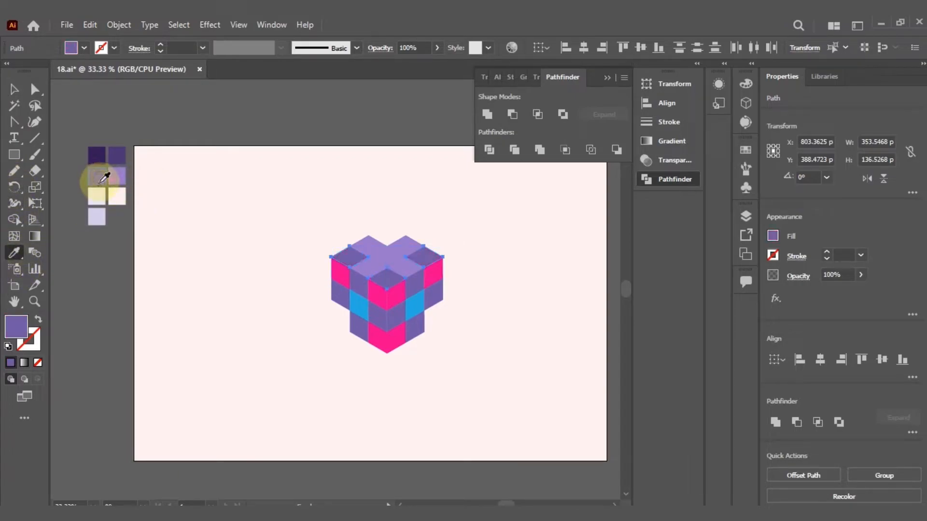
Unite the front left face's four purple tiles and blue centre tile into one cross and fill it with the dark purple palette colour
click(11, 81)
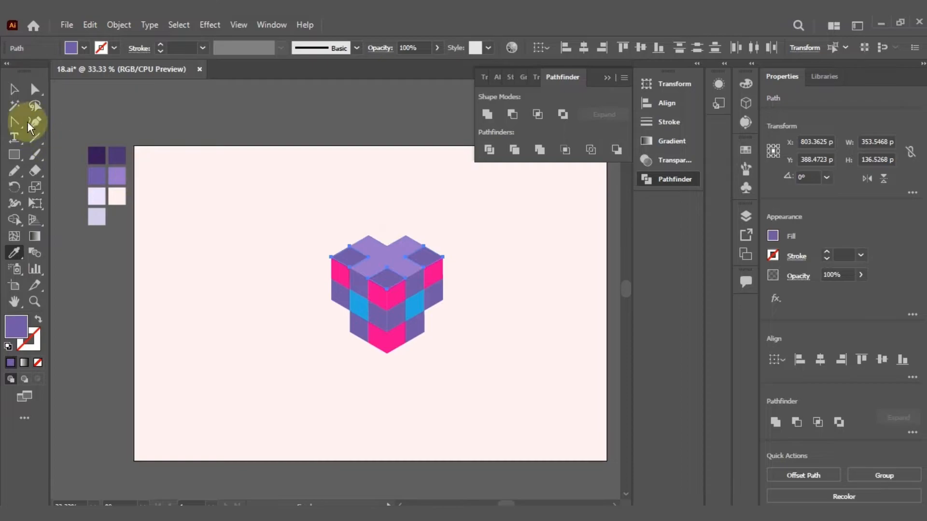
click(19, 89)
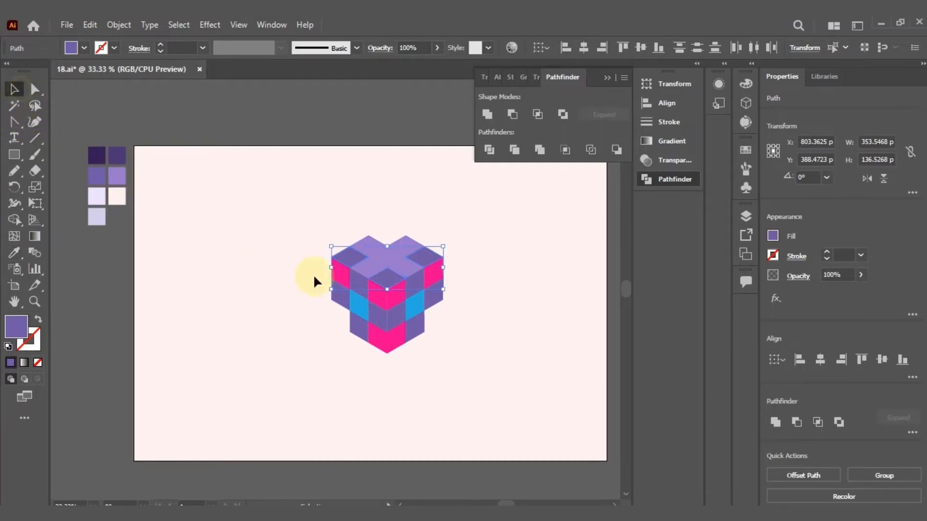
click(363, 289)
shift+click(375, 313)
shift+click(340, 294)
shift+click(359, 324)
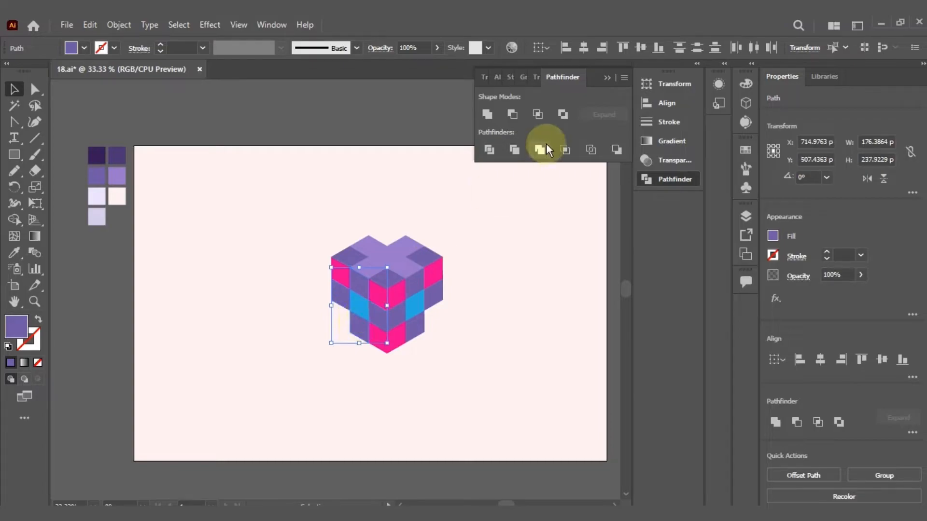
click(486, 114)
click(485, 113)
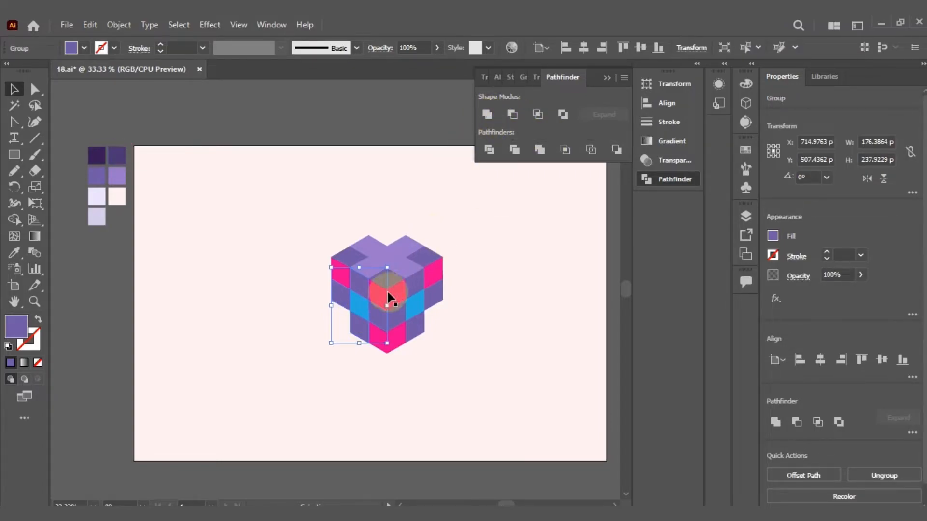
shift+click(358, 308)
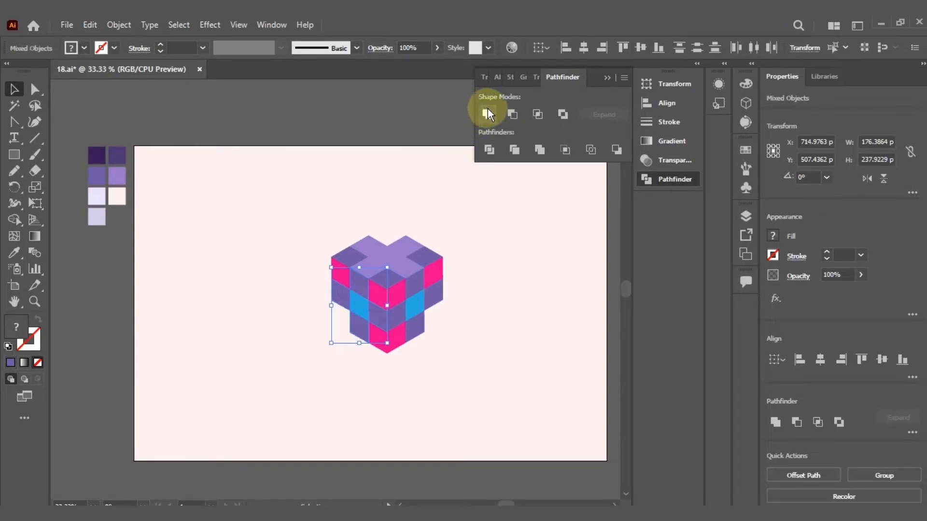
click(487, 114)
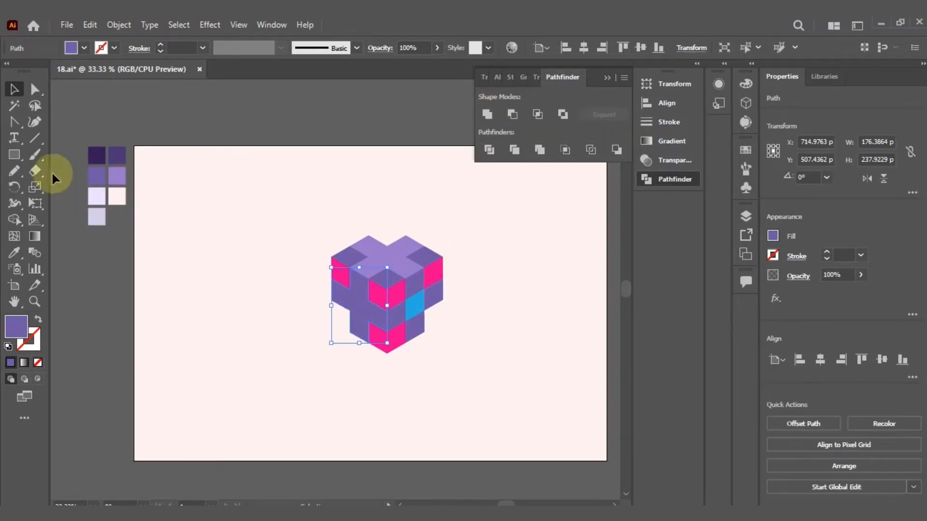
click(15, 251)
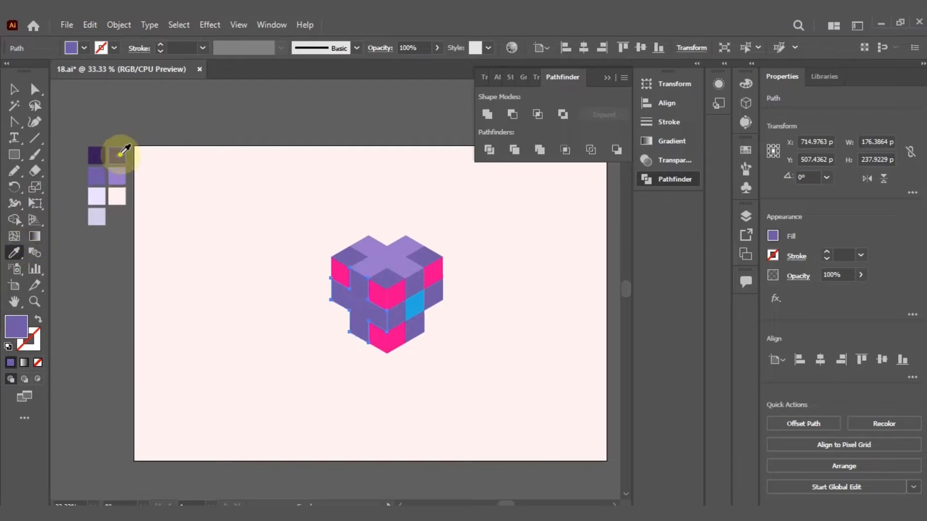
click(117, 156)
Fill the front left face's three pink corner tiles with the medium purple palette colour
click(10, 89)
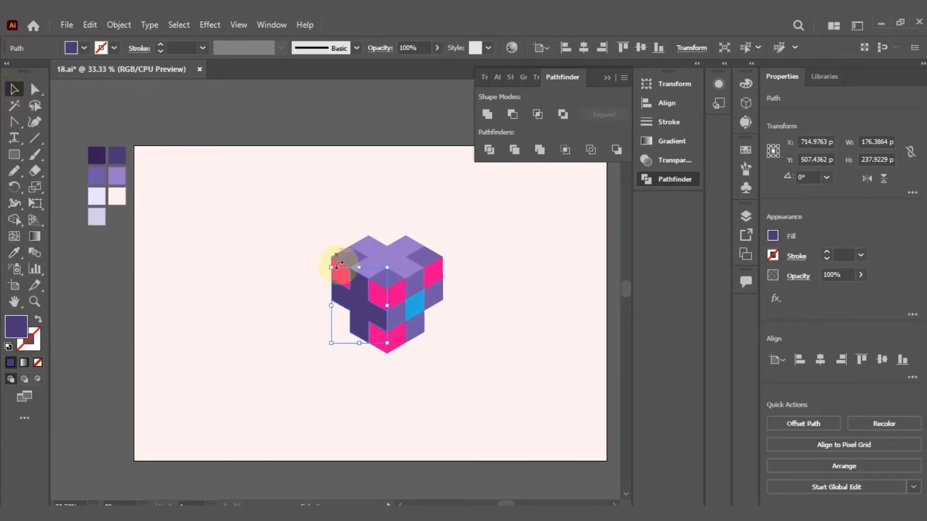
click(339, 276)
shift+click(380, 295)
shift+click(381, 341)
shift+click(357, 333)
click(14, 254)
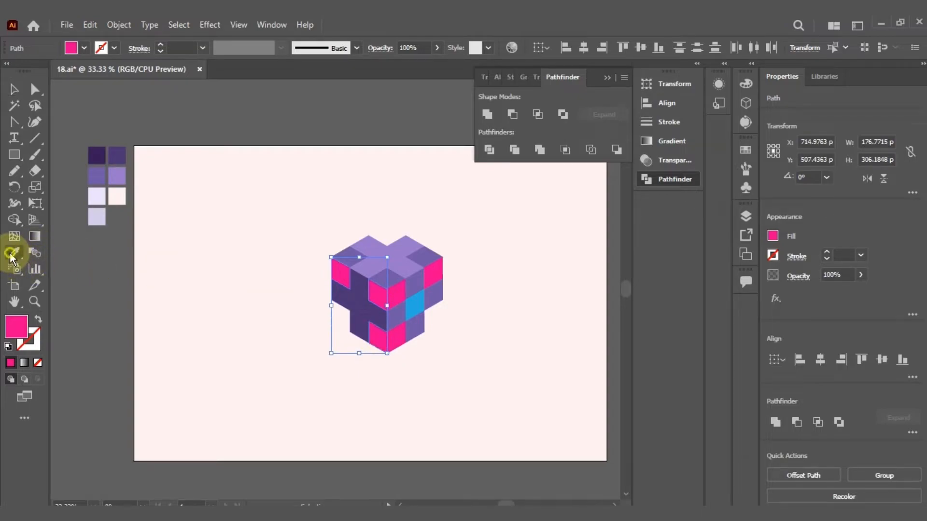
click(96, 178)
click(14, 88)
click(462, 301)
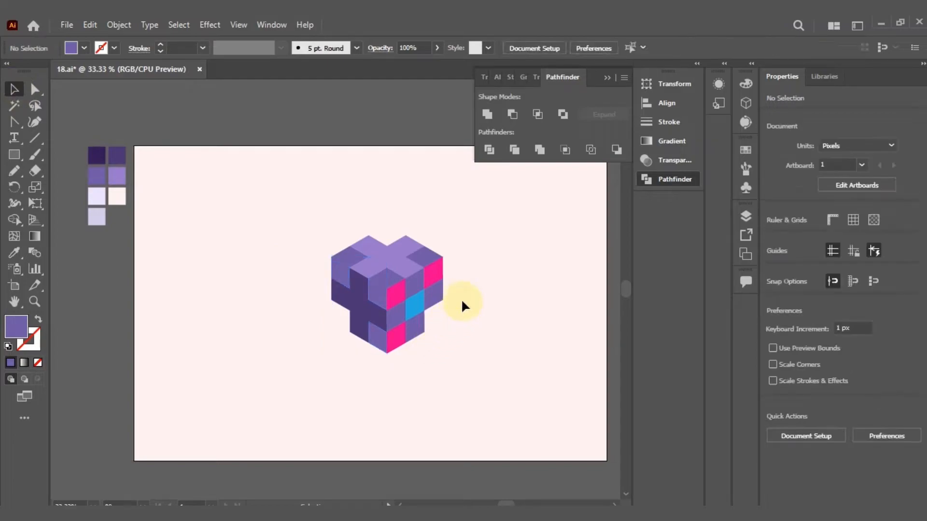
Unite the front right face's four purple tiles and blue centre tile into one cross and fill it with the palest lavender palette colour
click(442, 275)
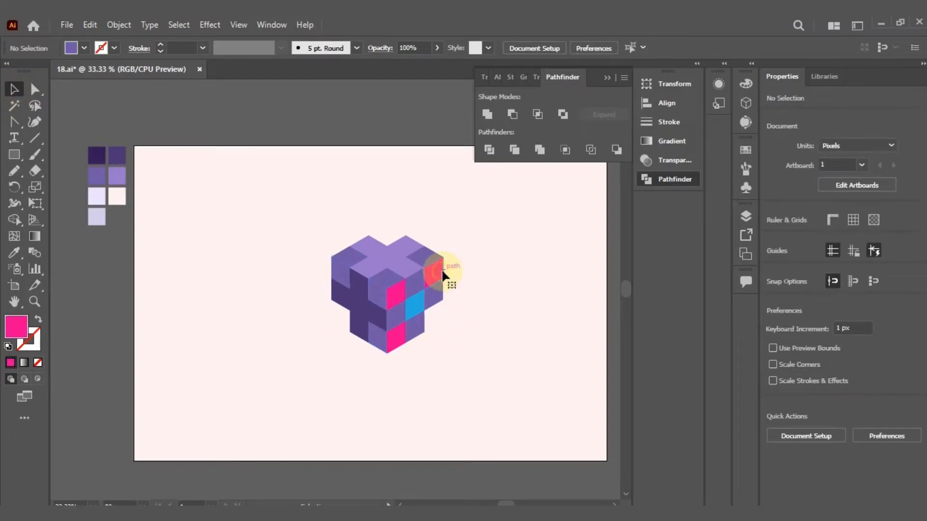
shift+click(414, 287)
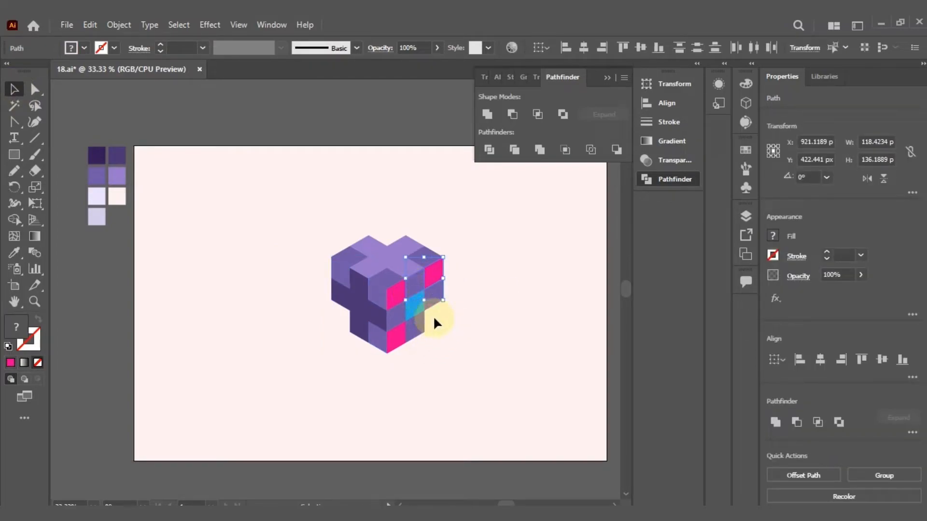
click(414, 287)
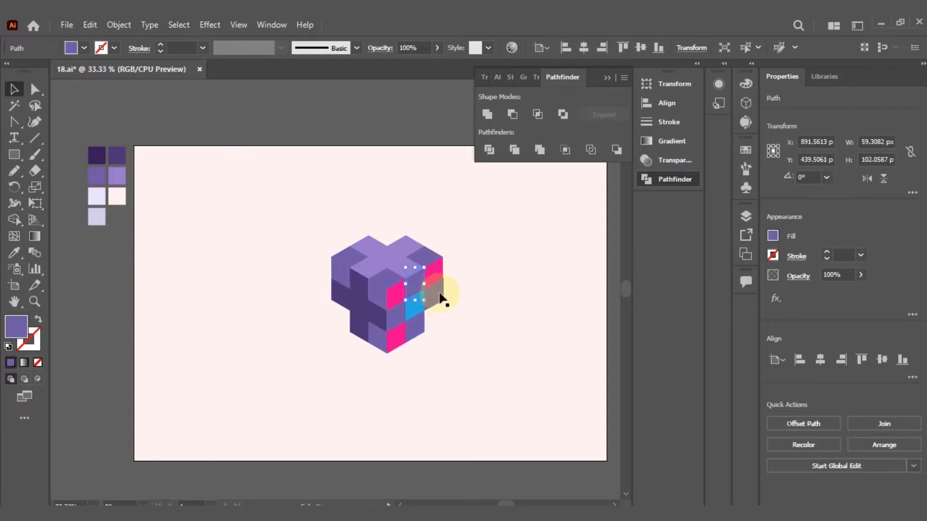
shift+click(440, 297)
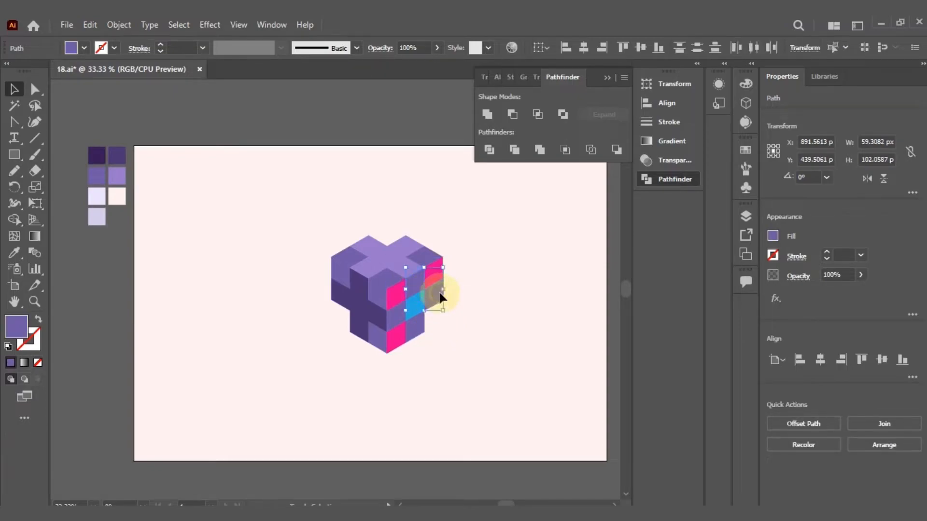
shift+click(398, 314)
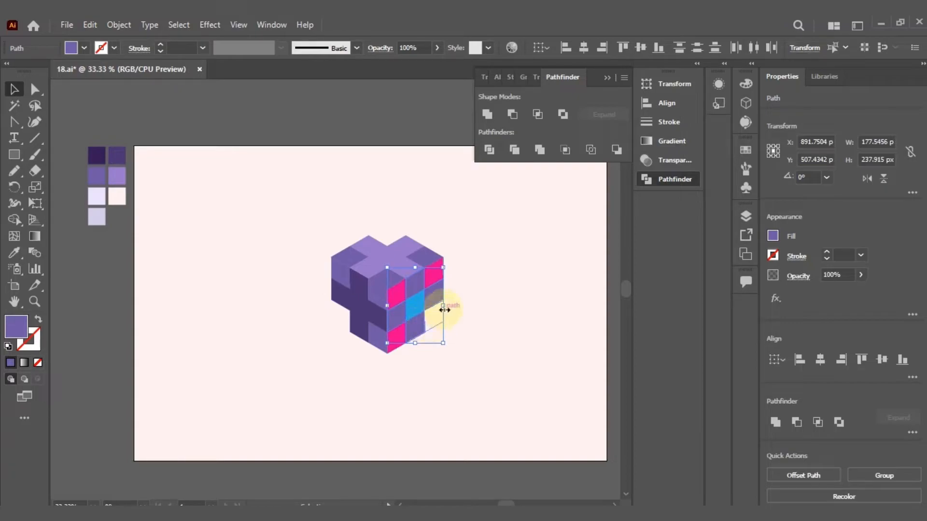
shift+click(421, 307)
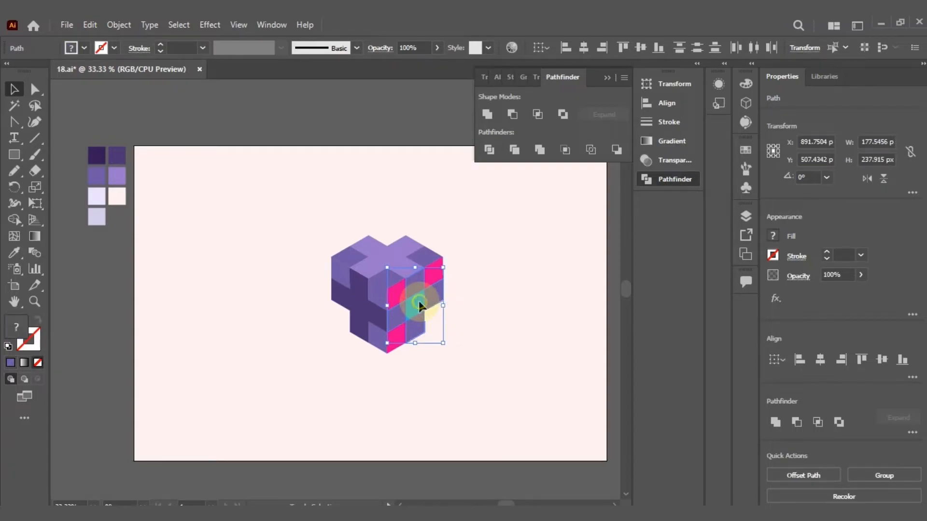
click(484, 117)
click(13, 253)
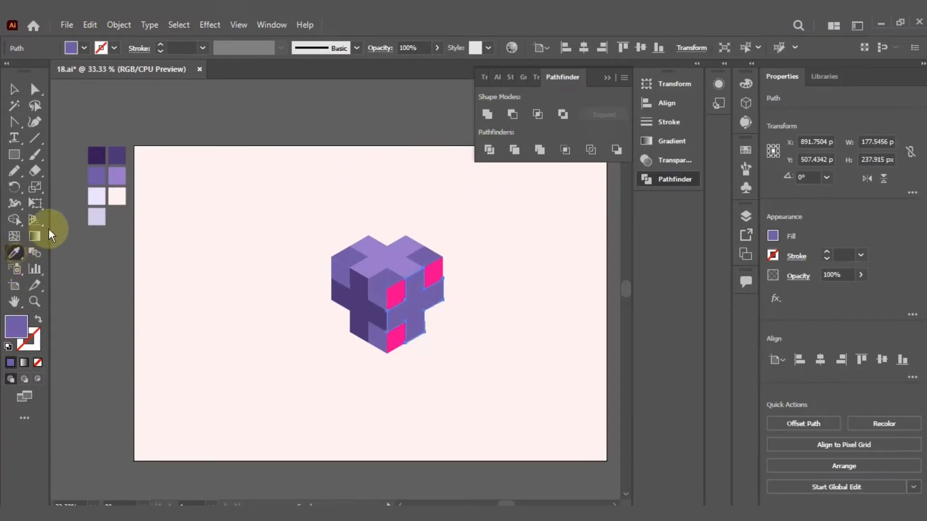
click(97, 197)
Fill the front right face's three pink corner tiles with the greyish lavender palette colour
click(13, 89)
click(420, 298)
click(440, 281)
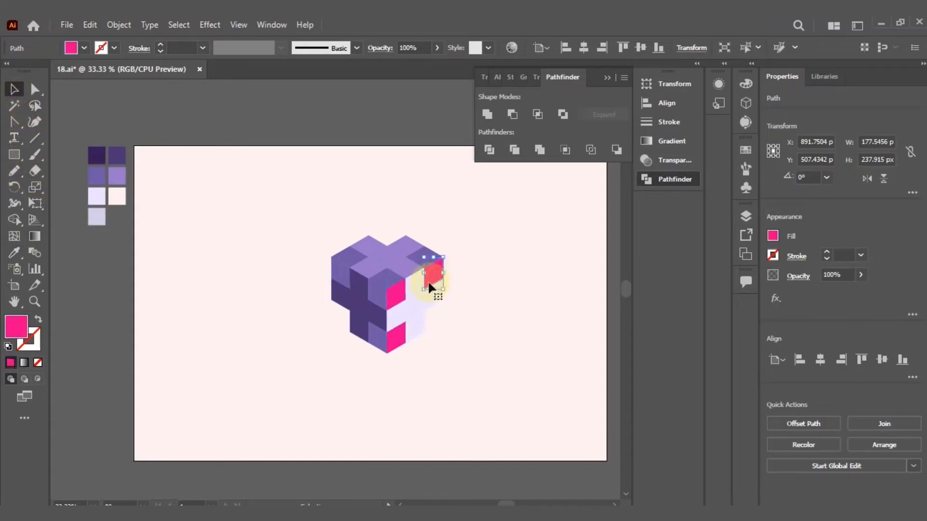
shift+click(397, 295)
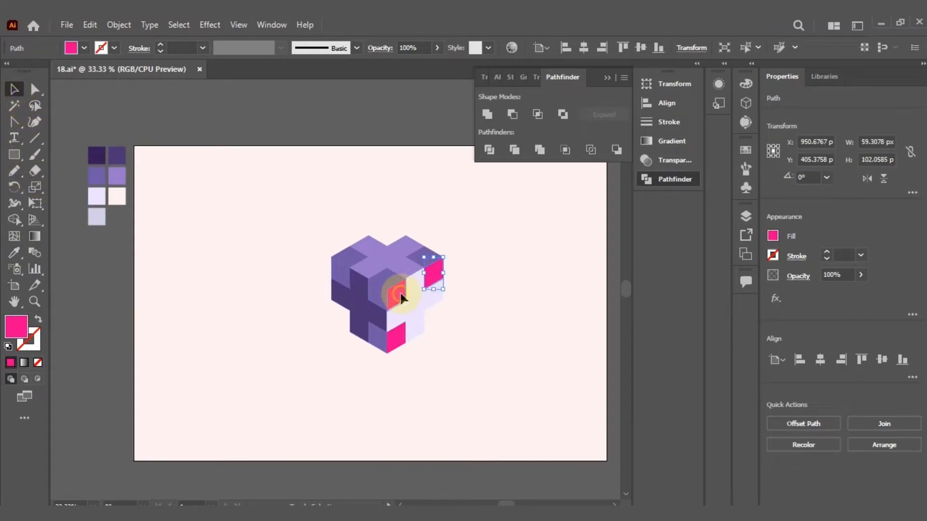
shift+click(395, 346)
click(13, 253)
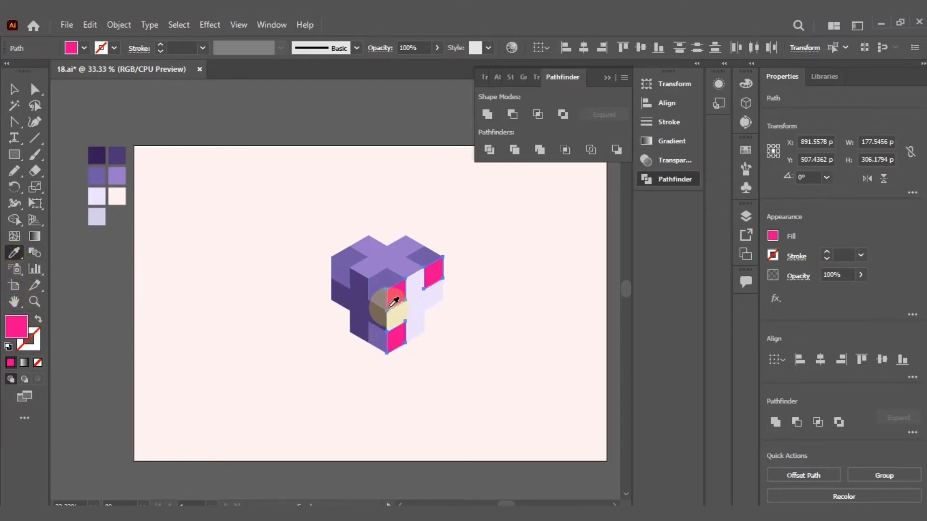
click(102, 216)
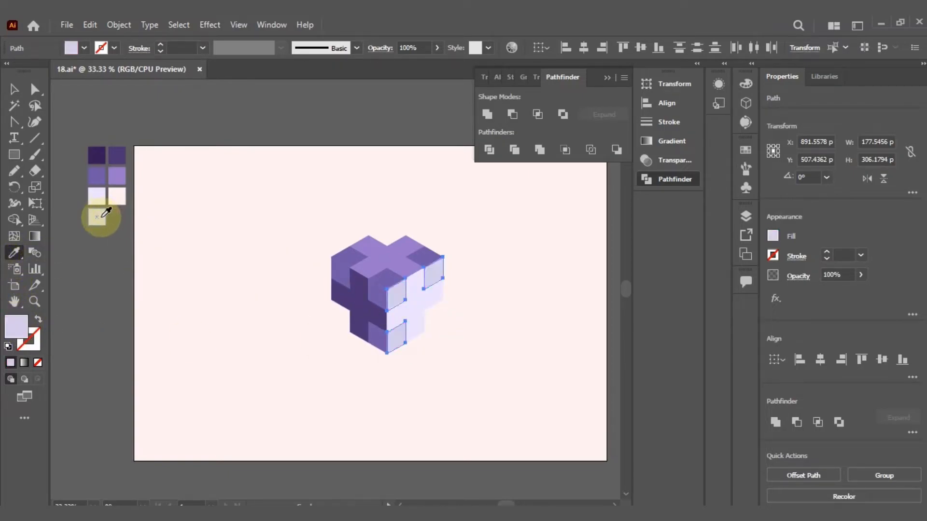
click(14, 89)
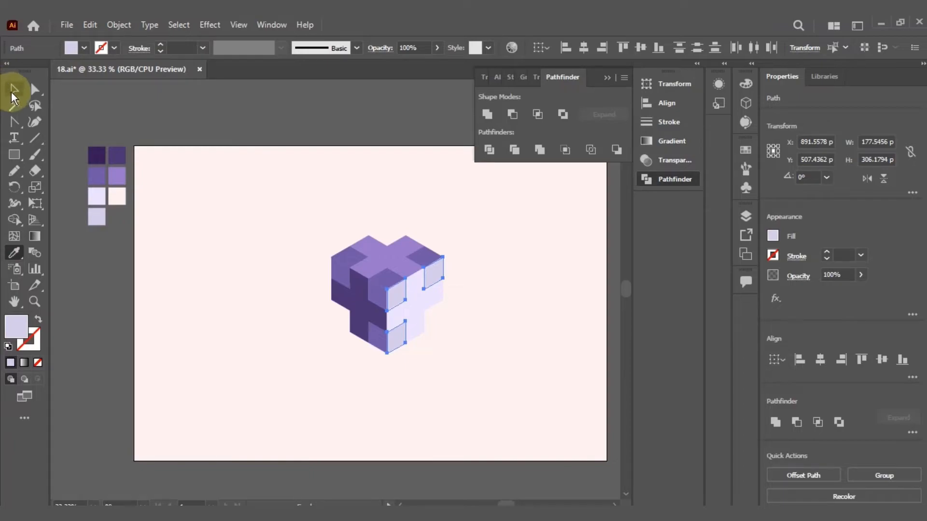
Recolour the top face's three corner tiles to a more muted, greyish purple with the Color Picker
click(383, 280)
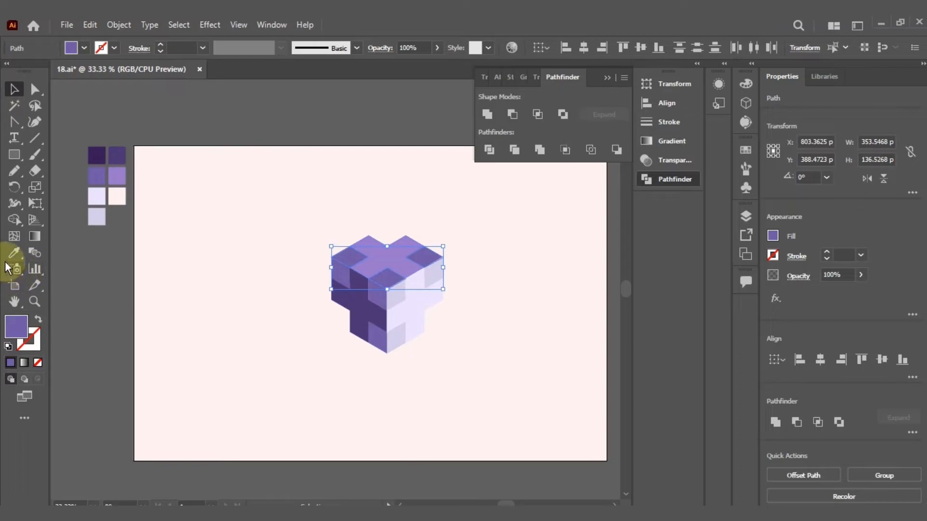
double_click(15, 326)
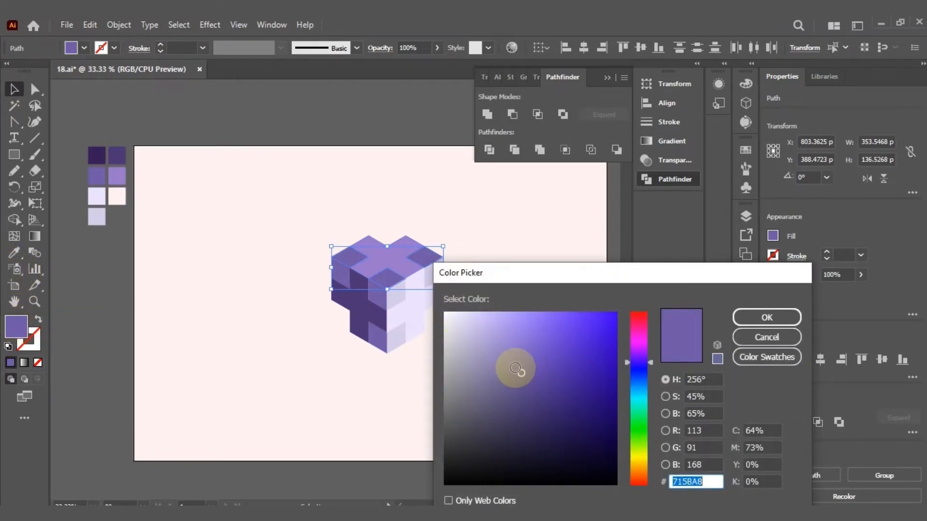
click(515, 368)
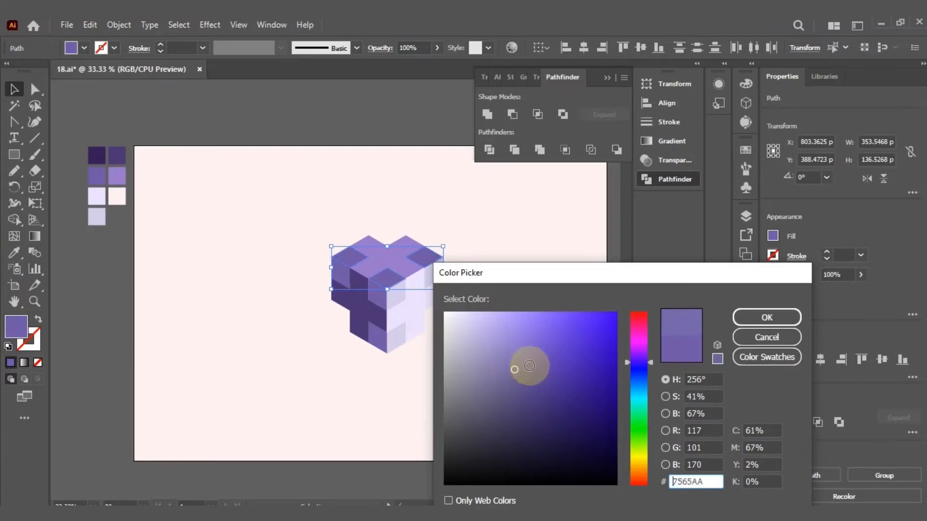
click(760, 314)
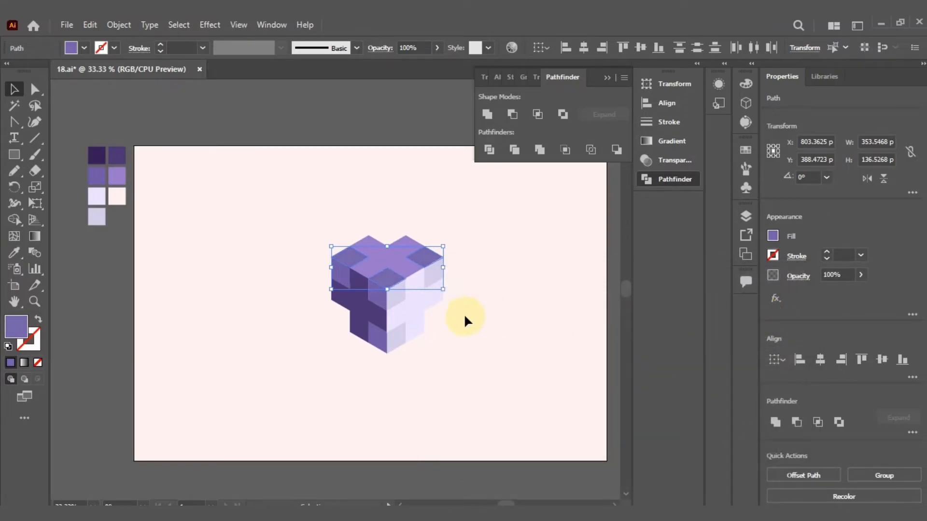
double_click(16, 326)
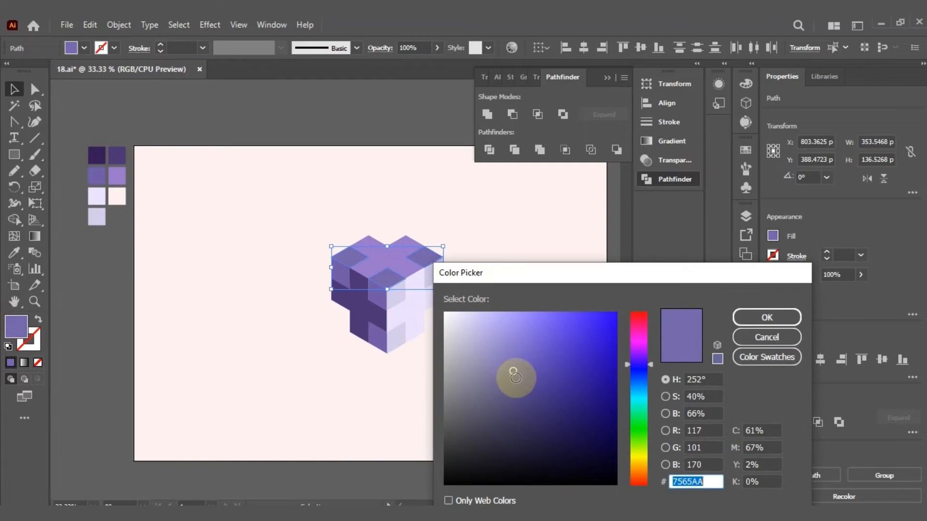
click(505, 375)
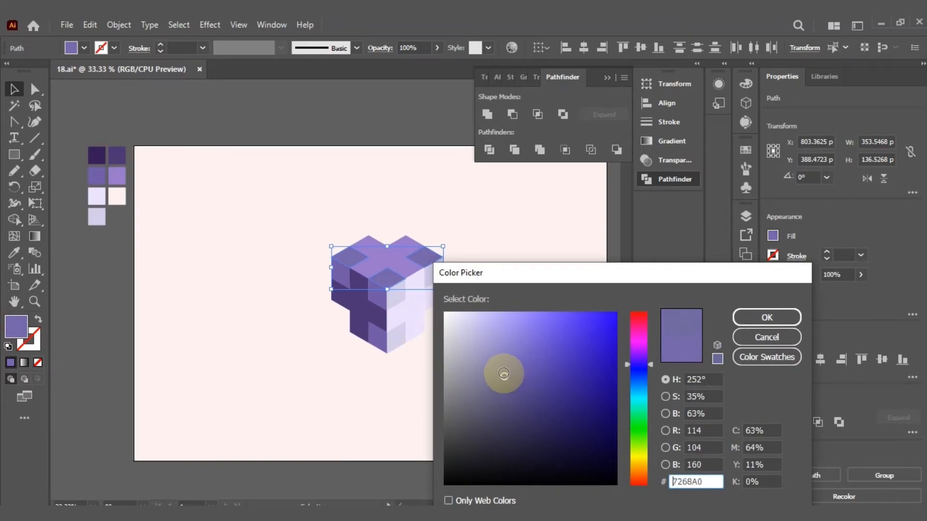
click(767, 317)
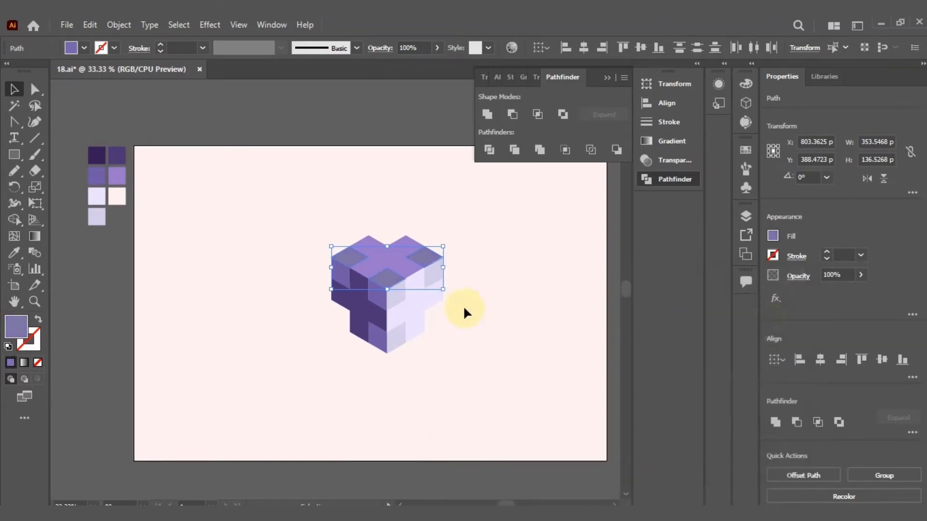
click(481, 267)
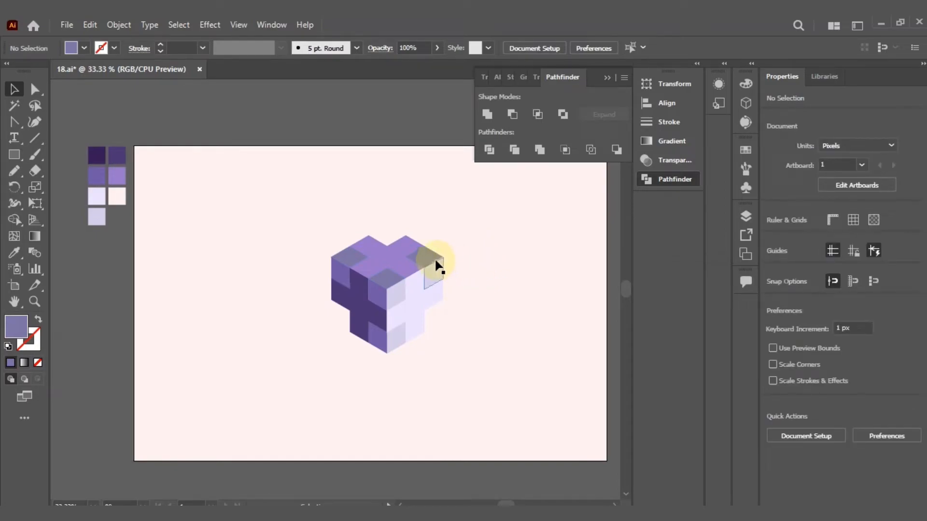
drag(433, 330, 406, 289)
key(ctrl+equal)
key(ctrl+equal)
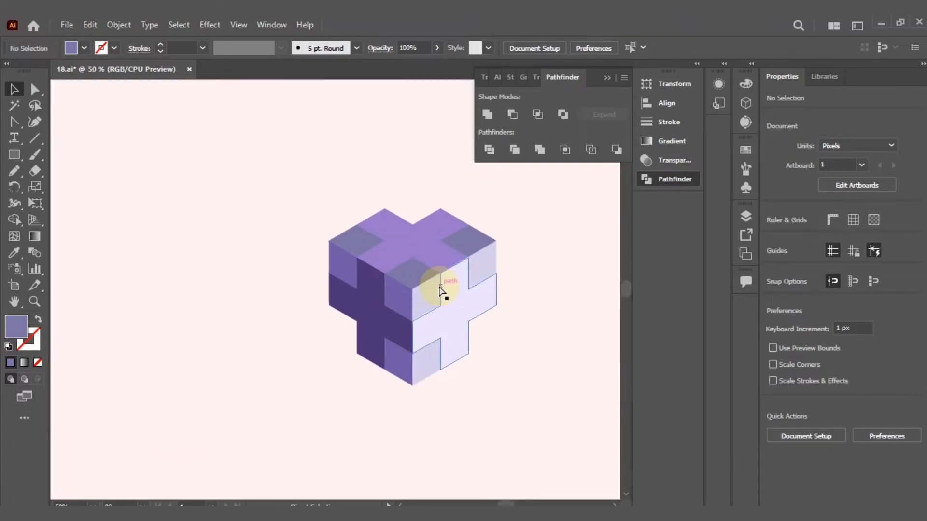
drag(492, 291, 394, 281)
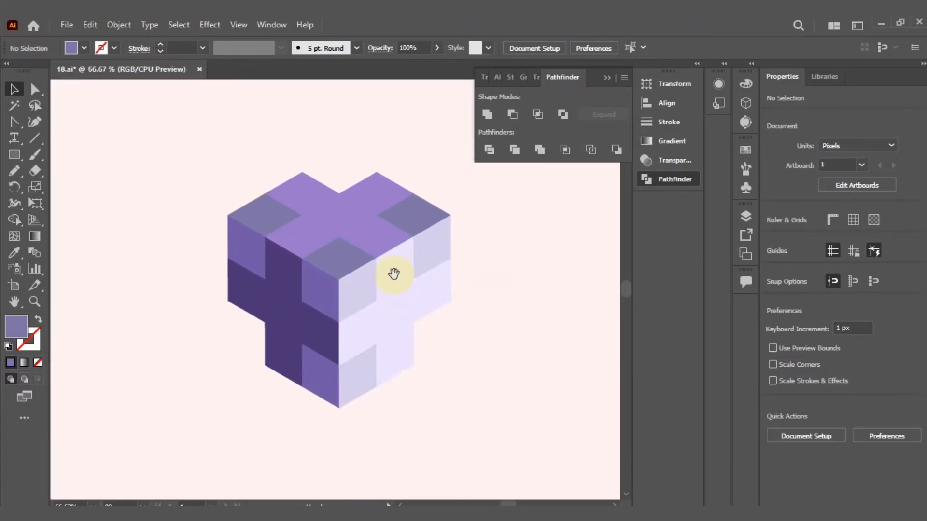
Rotate the three corner tiles that meet at the cube's centre together by 180°
click(491, 243)
click(345, 253)
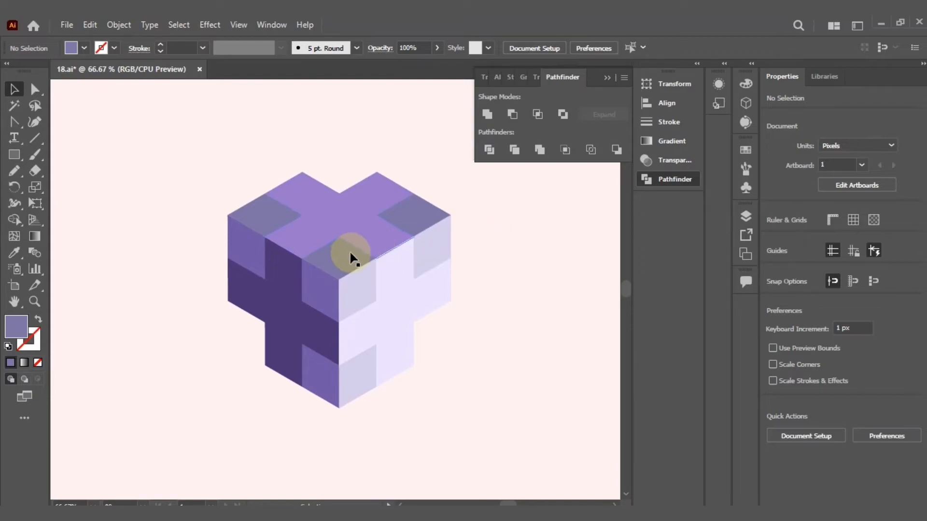
shift+click(347, 295)
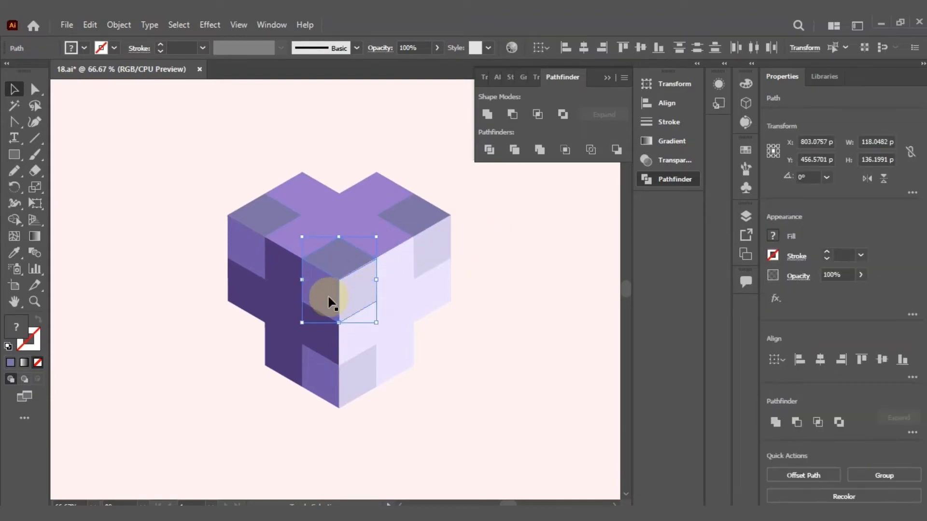
drag(378, 230, 314, 341)
click(524, 246)
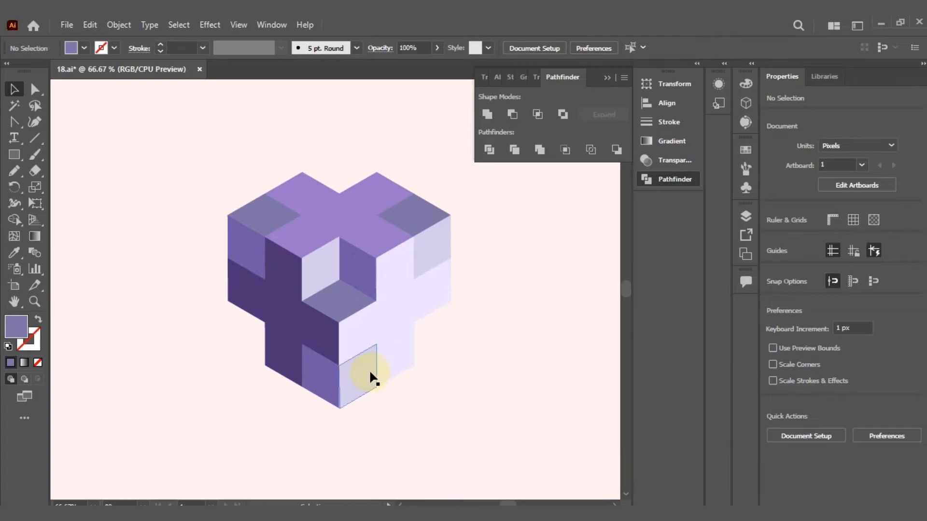
Bring the top, front left and front right cross shapes to the front of the stacking order
click(398, 289)
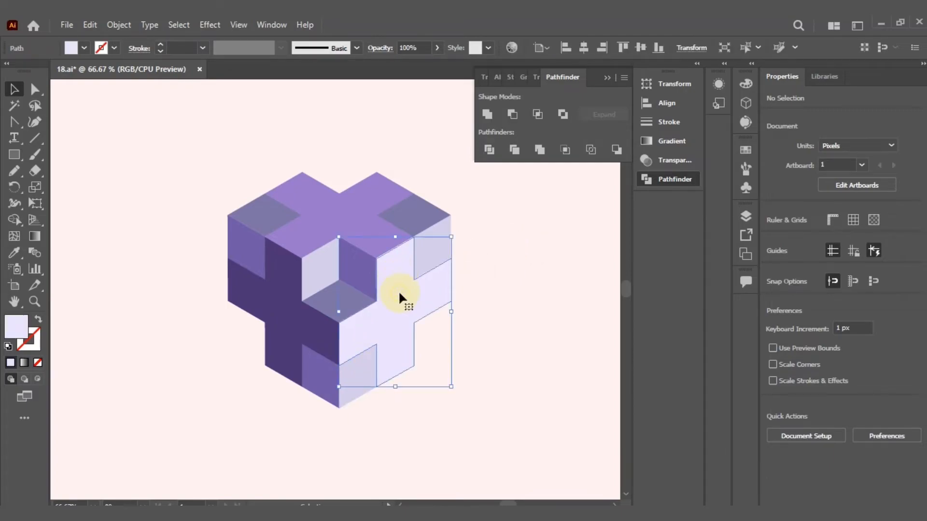
shift+click(323, 206)
shift+click(245, 296)
right_click(247, 297)
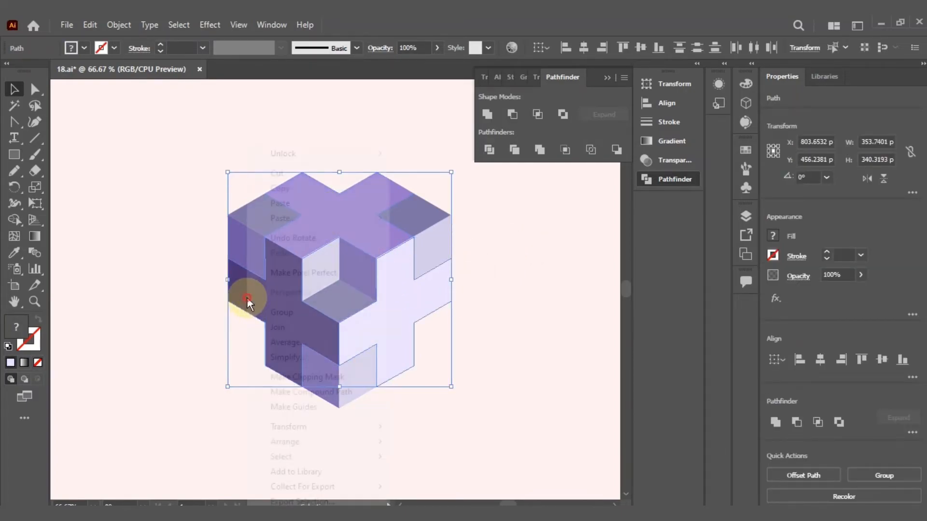
mouse_move(353, 443)
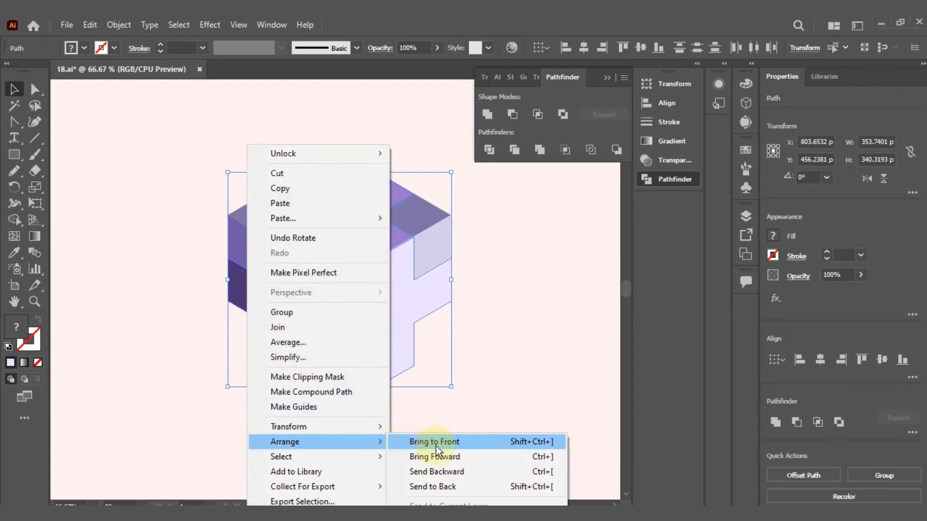
click(459, 440)
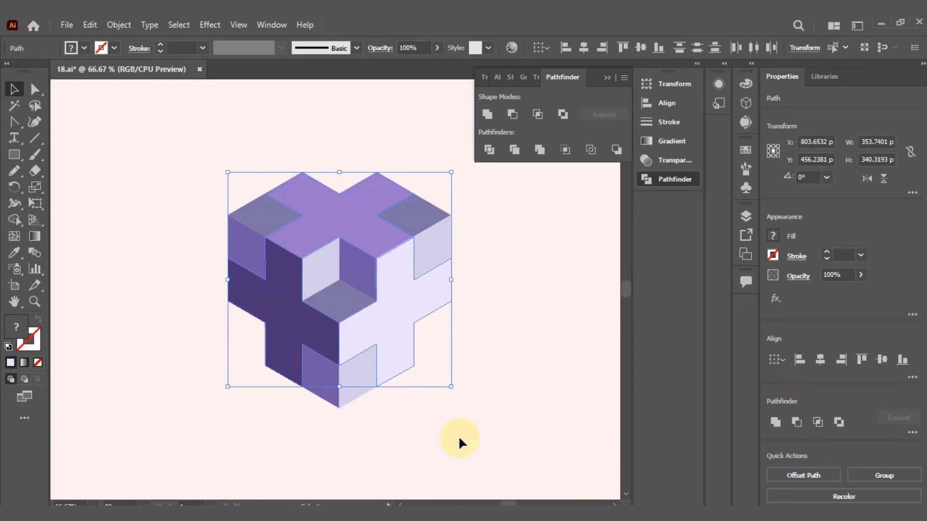
click(512, 304)
Swap the two tiles at the cube's right corner so the lavender one sits behind the top cross and the muted purple one behind the front right cross
click(412, 212)
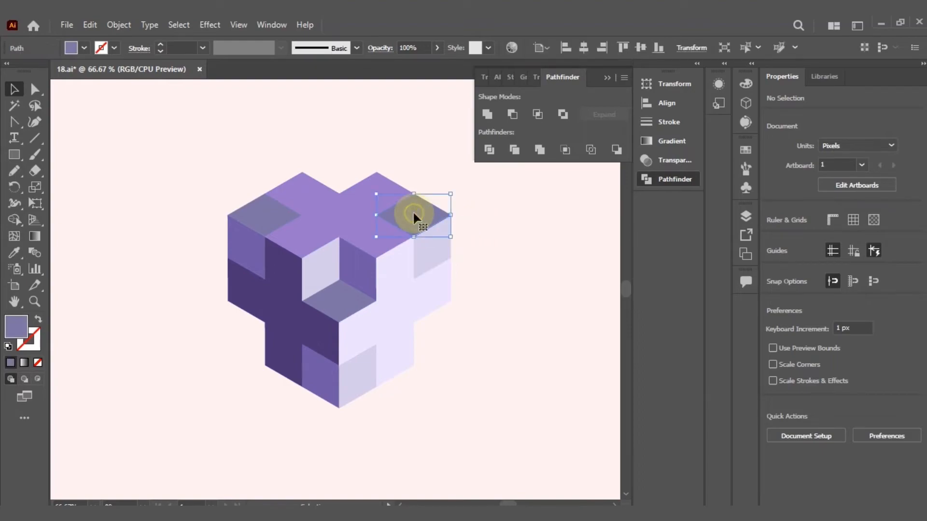
drag(412, 212, 455, 170)
drag(443, 245, 401, 223)
click(494, 218)
click(458, 171)
drag(459, 172, 419, 257)
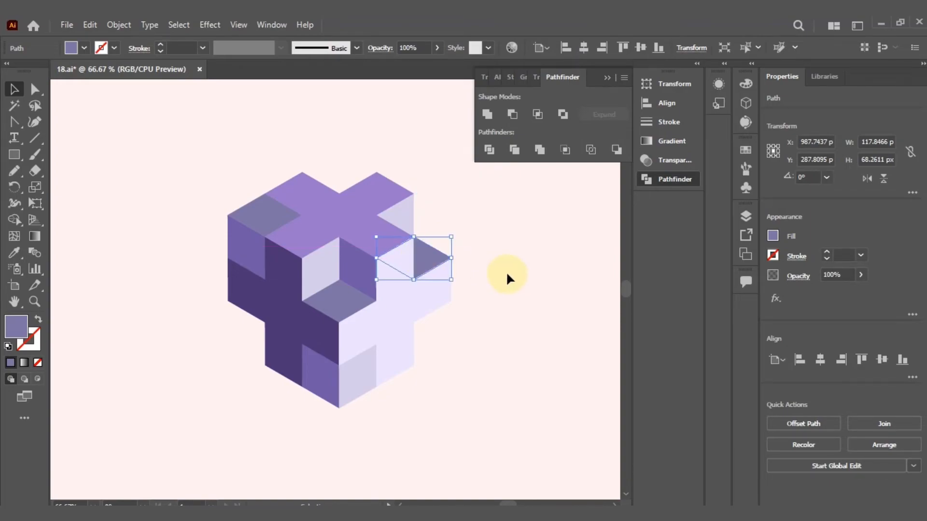
click(507, 273)
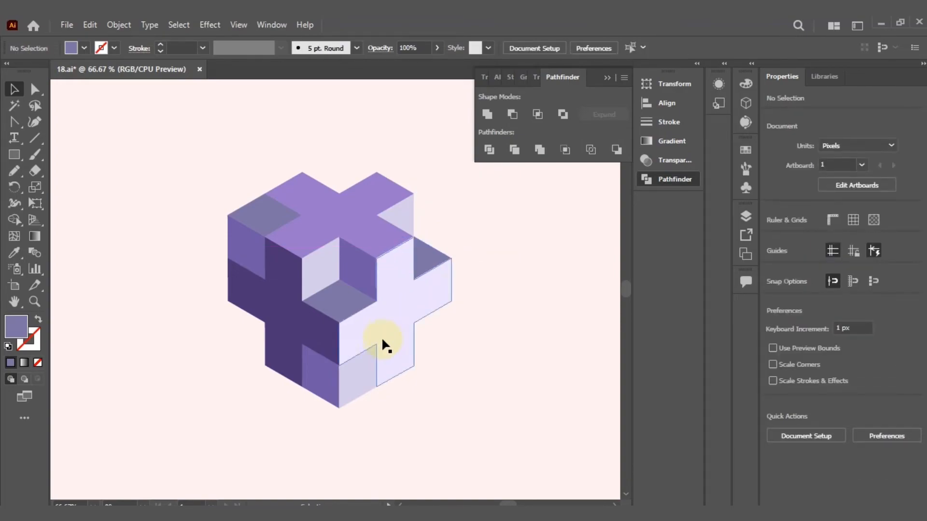
Swap the two tiles at the cube's bottom corner, placing the lavender one behind the dark cross and the medium purple one behind the palest cross
drag(360, 374, 364, 422)
drag(323, 373, 362, 355)
click(365, 437)
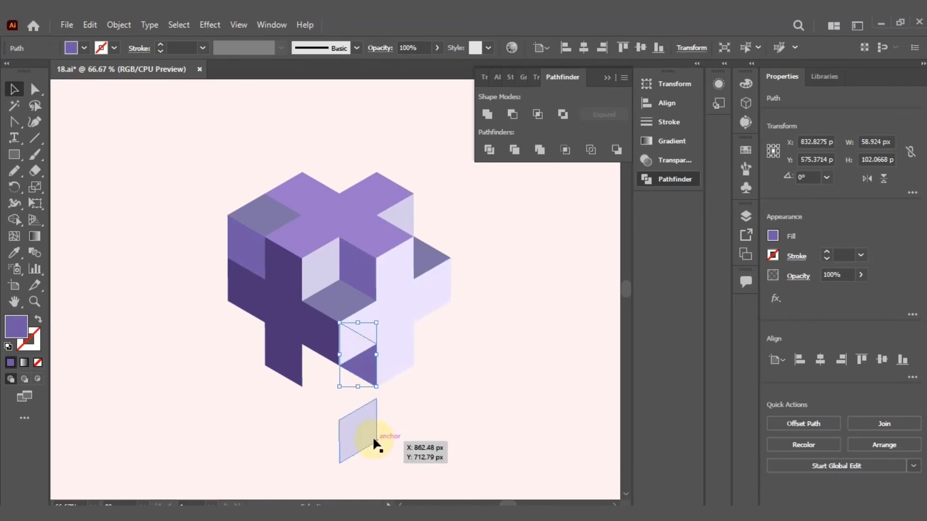
drag(365, 430, 324, 356)
click(354, 403)
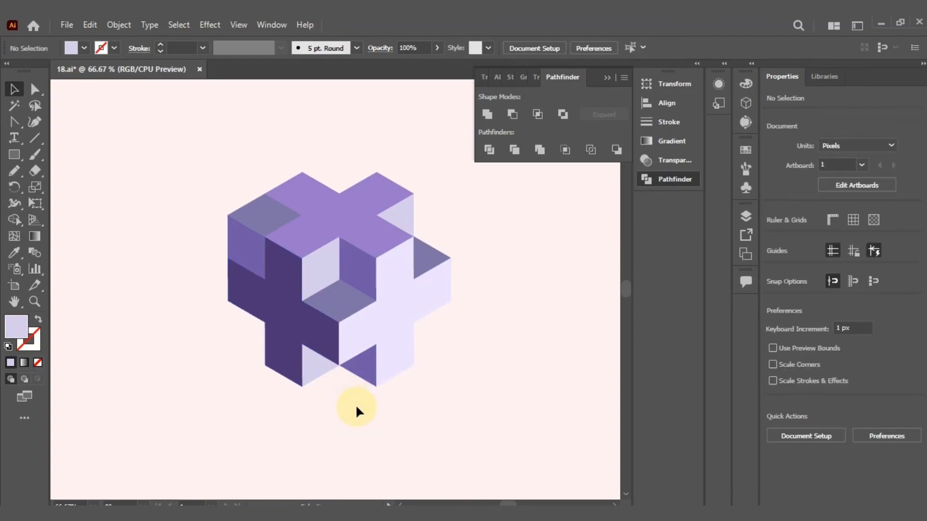
Swap the two tiles at the cube's left corner, placing the muted purple one behind the dark cross and the medium purple one behind the top cross
drag(248, 244, 158, 234)
click(260, 214)
drag(268, 212, 269, 248)
click(161, 234)
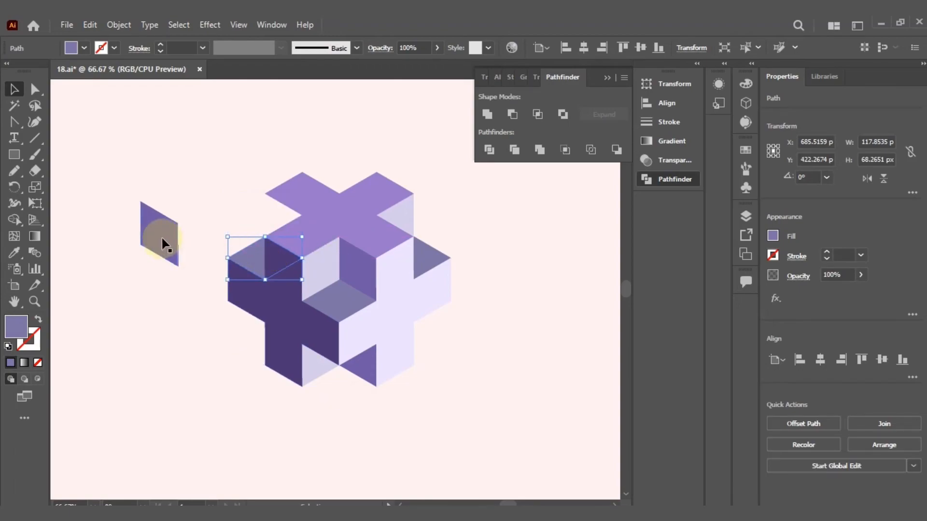
drag(162, 235, 279, 222)
click(219, 220)
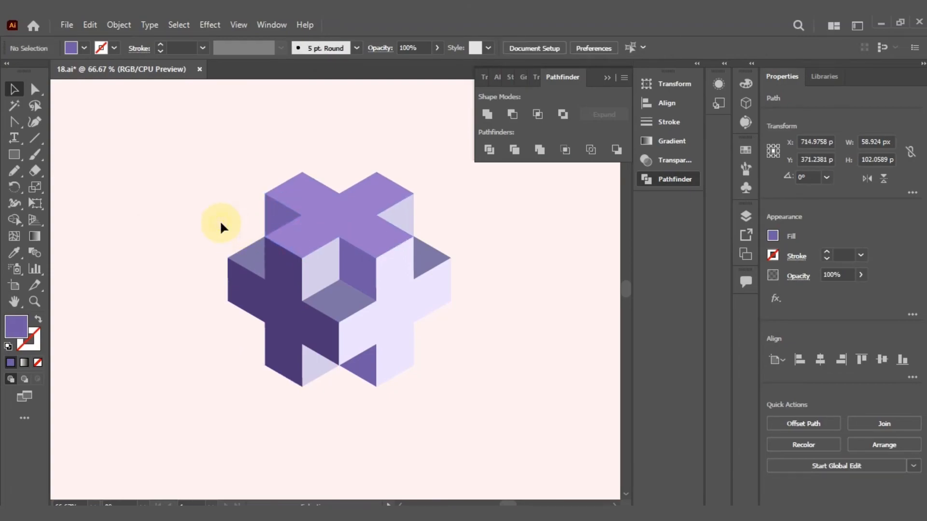
Examine the joins between the crosses and corner tiles around the logo up close, and collapse the Pathfinder options
click(33, 303)
drag(397, 272, 356, 303)
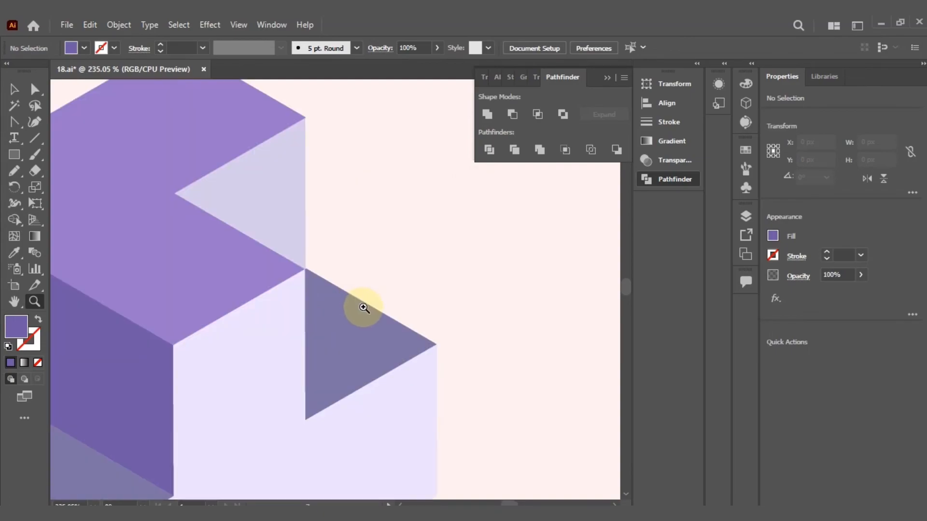
scroll(372, 324, down, 4)
drag(203, 395, 407, 195)
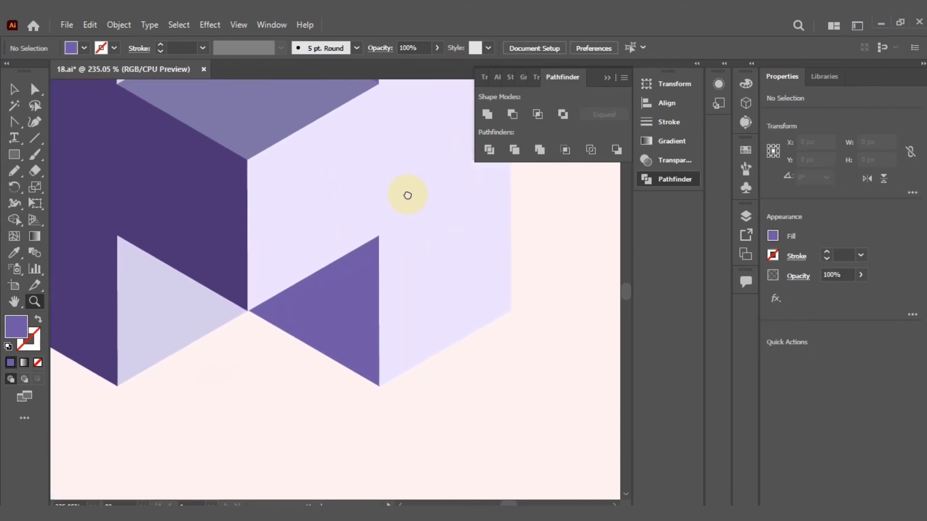
drag(261, 167, 447, 364)
drag(210, 190, 197, 362)
key(ctrl+1)
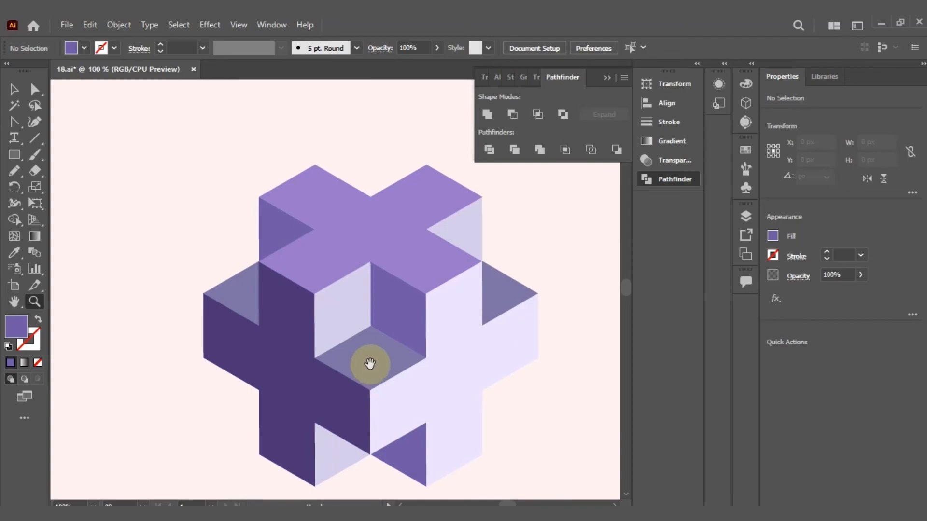
drag(369, 364, 343, 302)
click(609, 78)
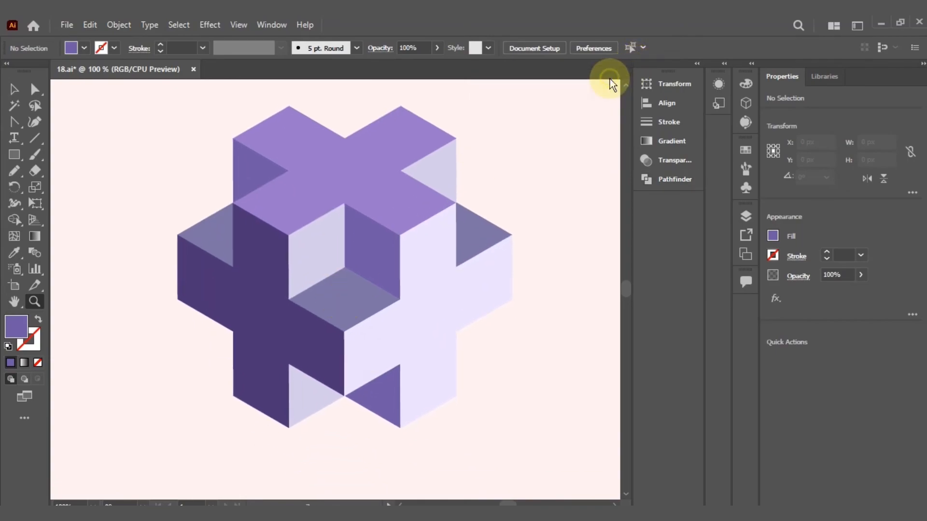
Select the whole logo and enlarge it proportionally from its centre to about 479 by 553 px
key(ctrl+minus)
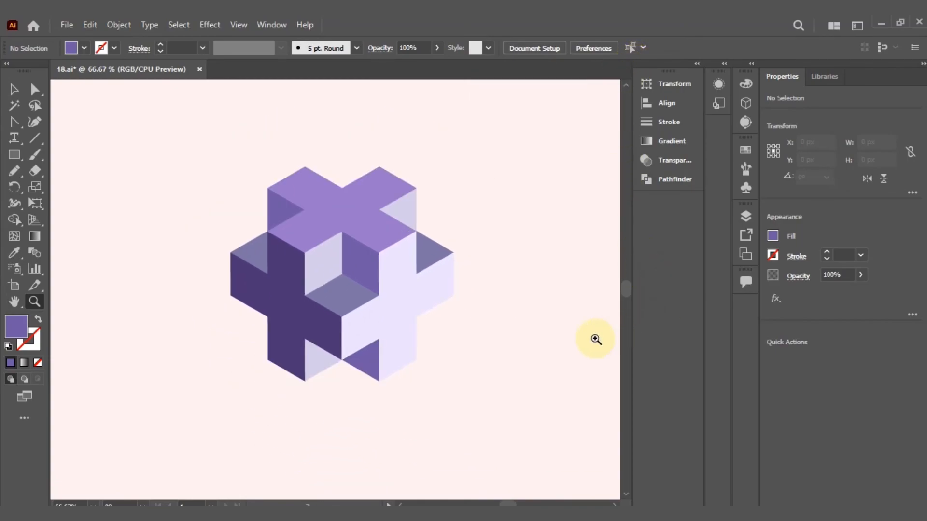
key(ctrl+minus)
key(ctrl+minus)
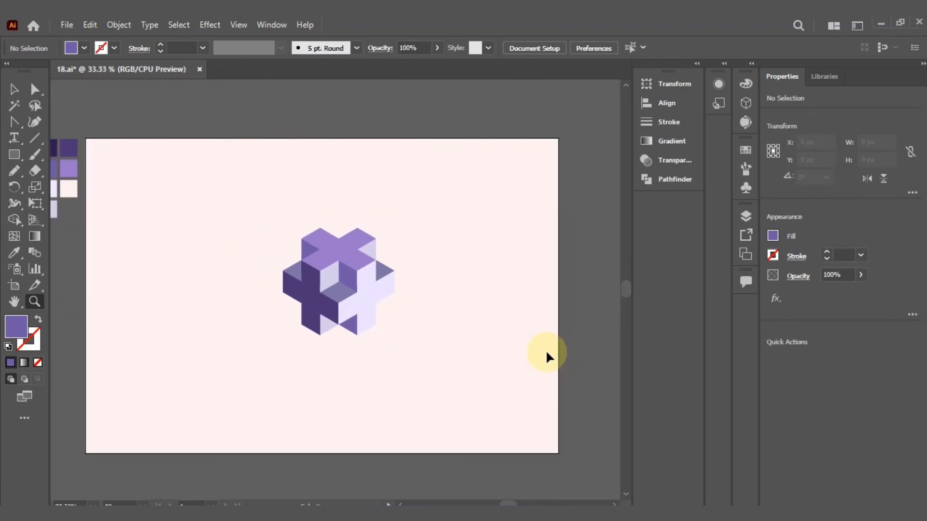
click(13, 87)
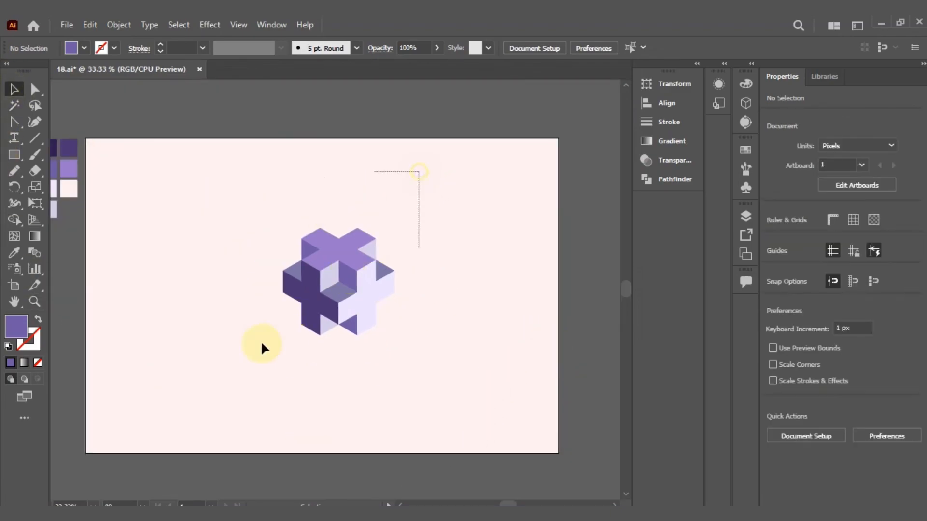
drag(261, 344, 218, 374)
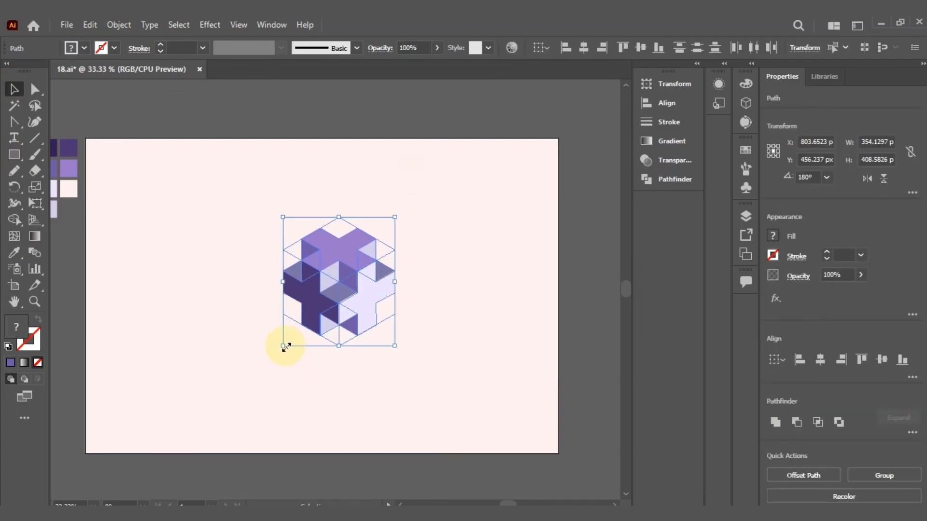
drag(284, 346, 263, 374)
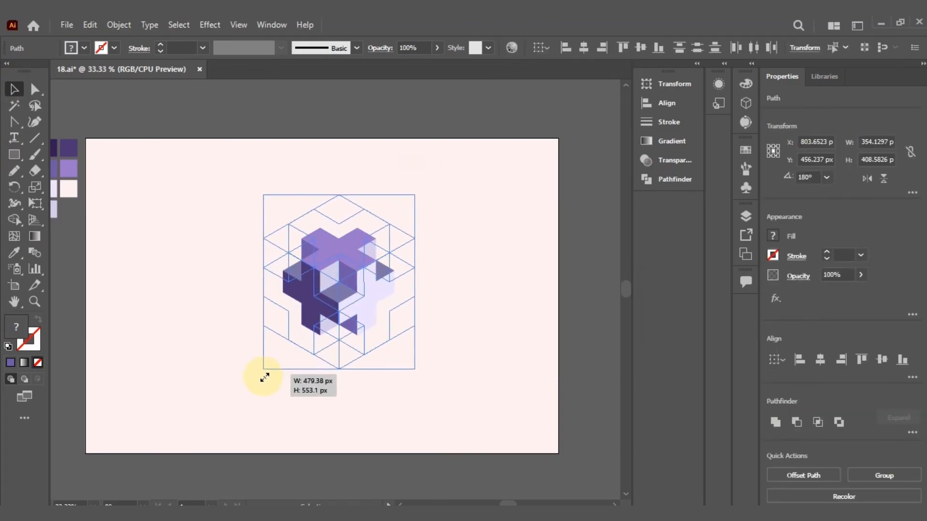